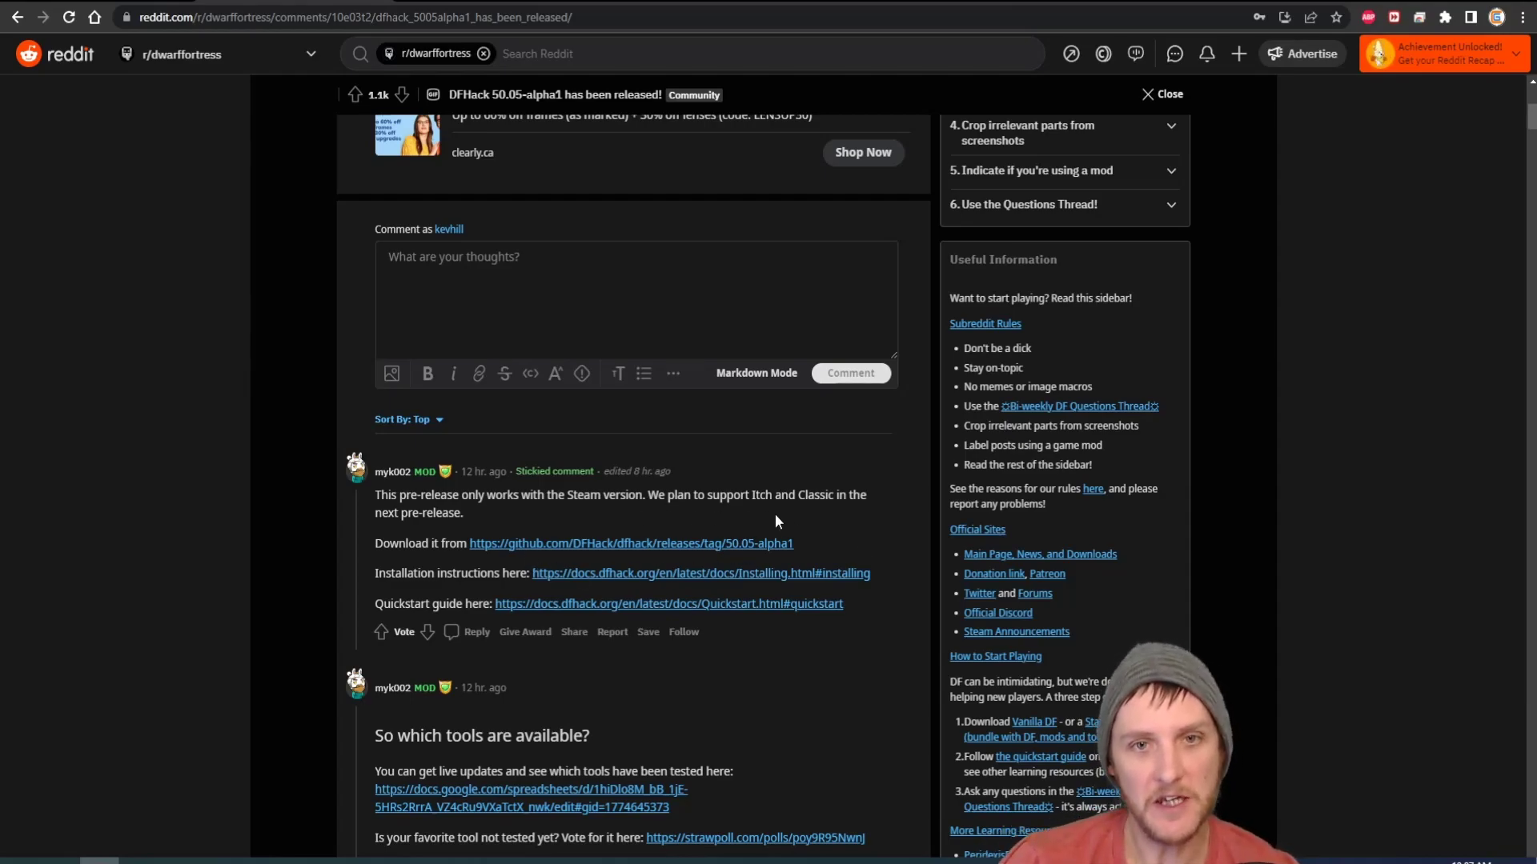
Scroll the r/dwarffortress DFHack 50.05-alpha1 post and follow its GitHub release link.
{"action": "scroll", "coordinate": [775, 516], "scroll_direction": "up", "scroll_amount": 6}
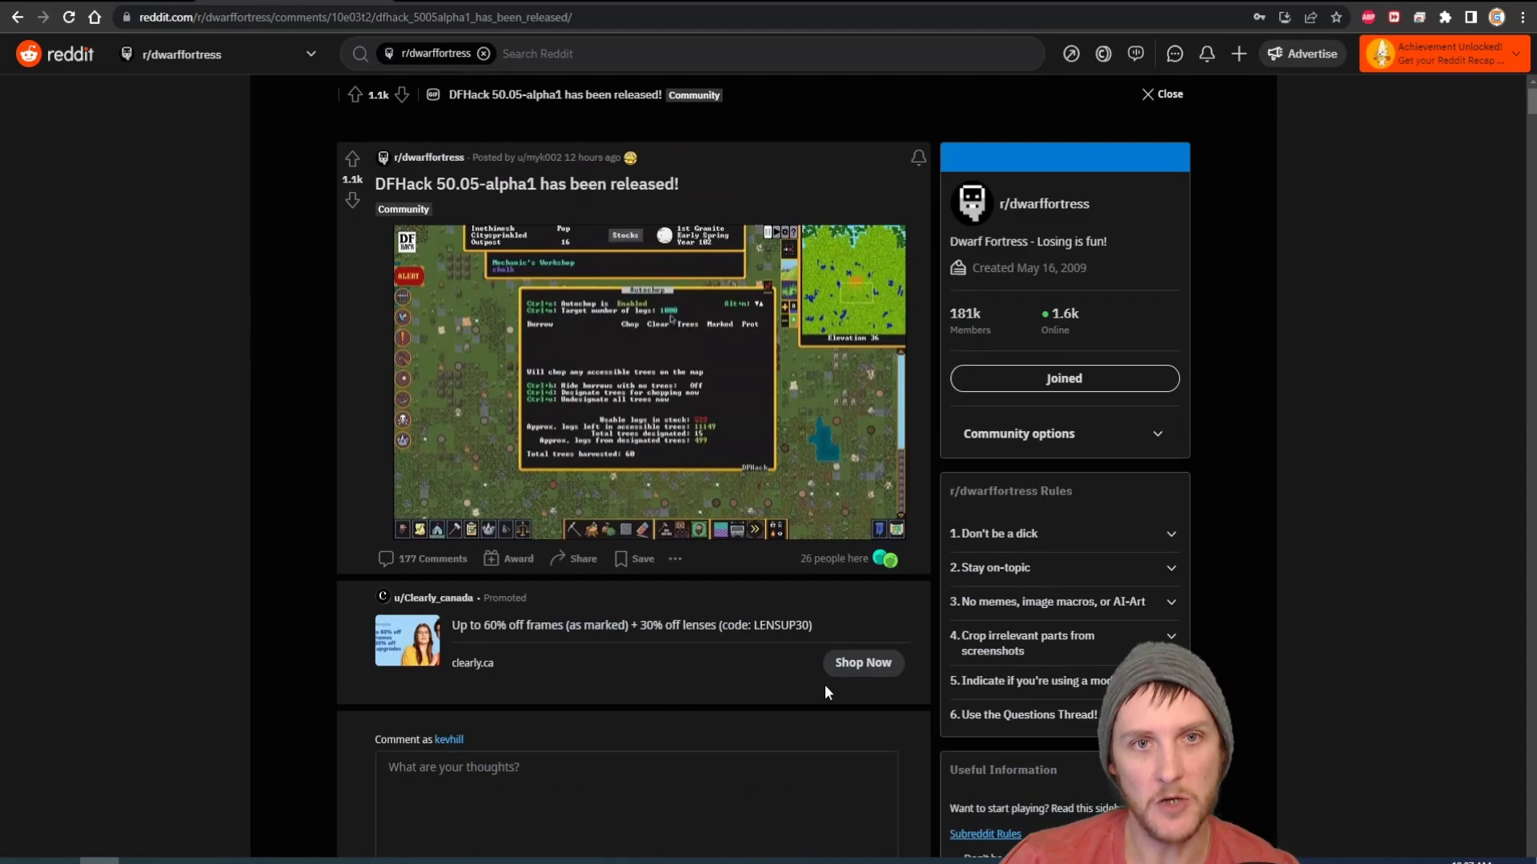
{"action": "scroll", "coordinate": [824, 684], "scroll_direction": "down", "scroll_amount": 9}
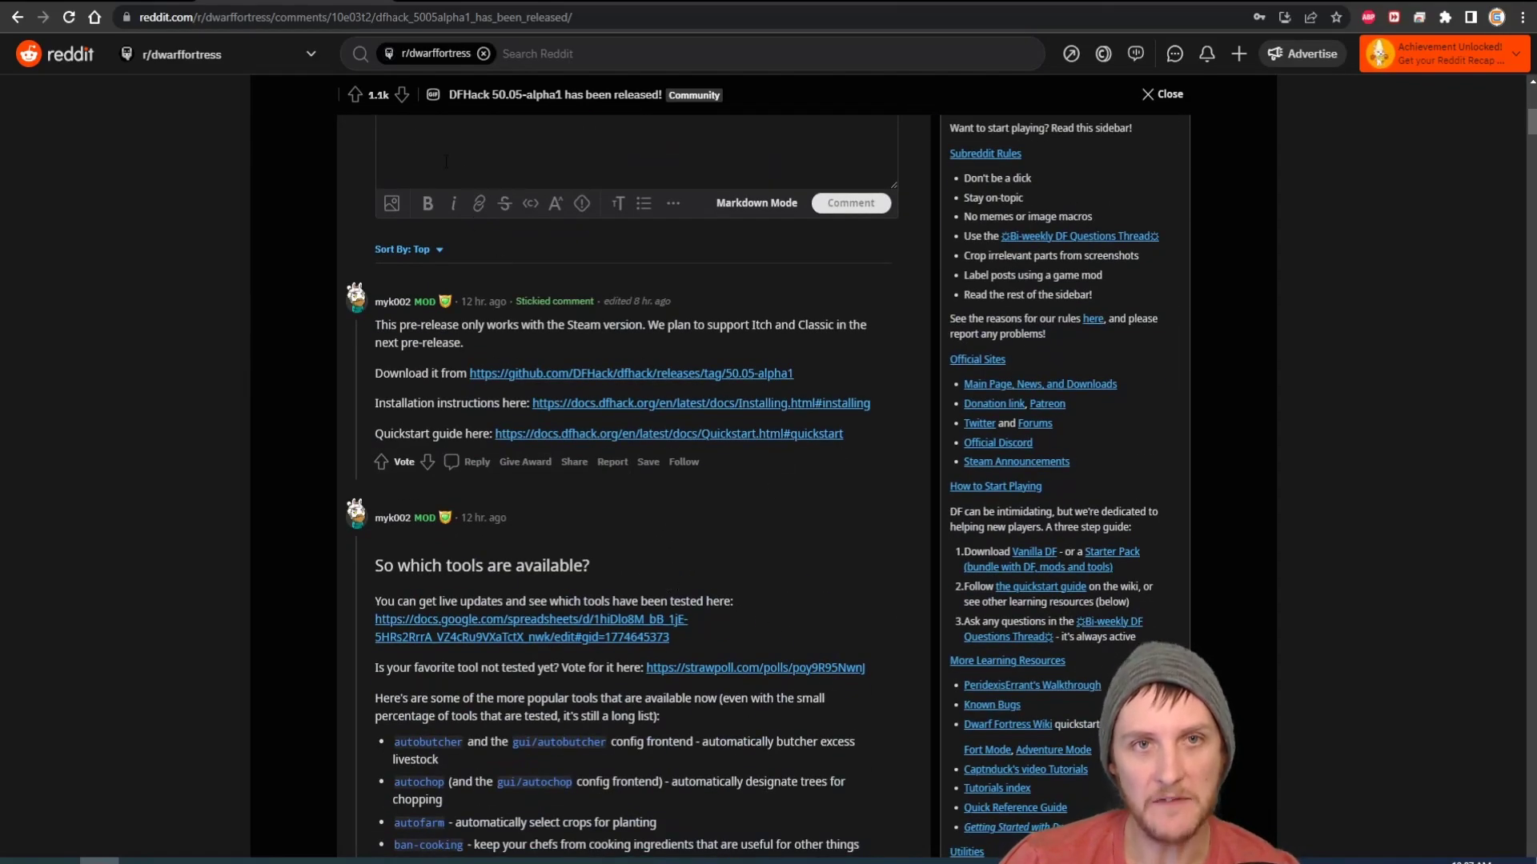
{"action": "left_click", "coordinate": [531, 374]}
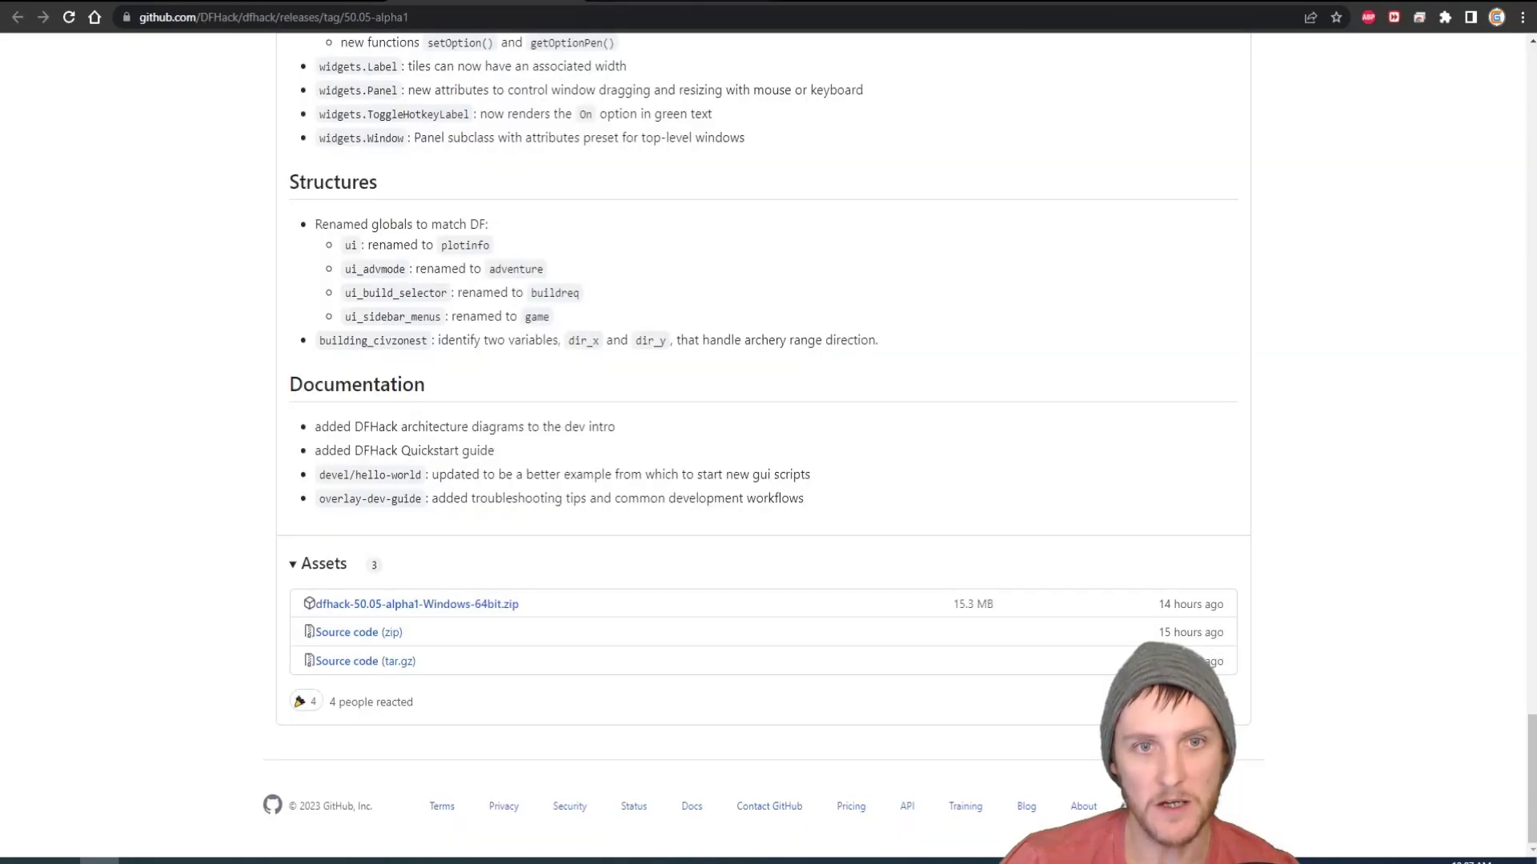
Read the 50.05-alpha1 release notes down to the Assets list, then open File Explorer.
{"action": "scroll", "coordinate": [1366, 472], "scroll_direction": "up", "scroll_amount": 8}
{"action": "scroll", "coordinate": [1531, 673], "scroll_direction": "up", "scroll_amount": 15}
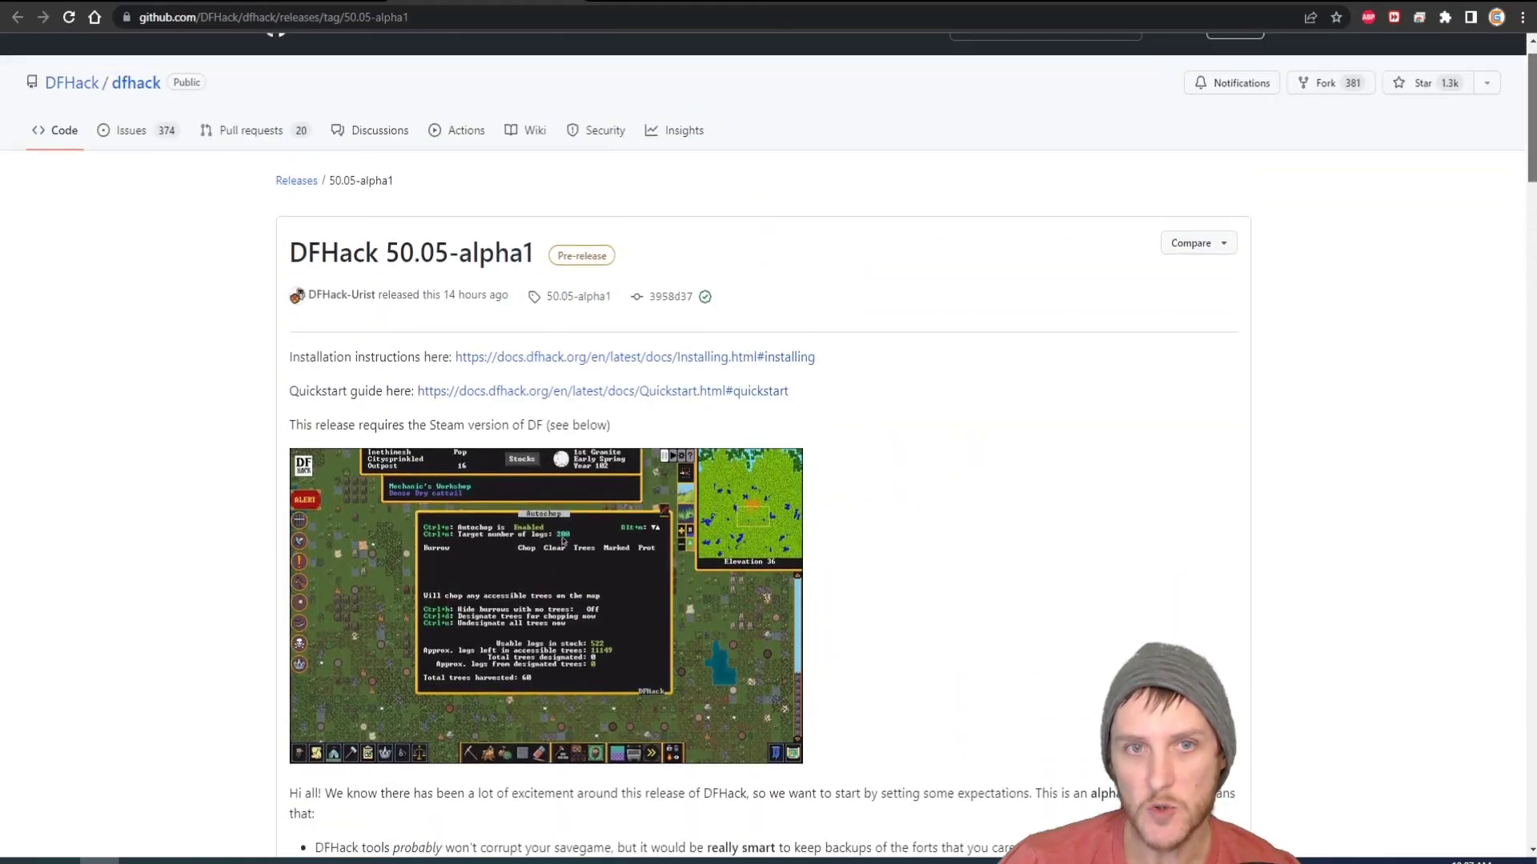
{"action": "scroll", "coordinate": [568, 552], "scroll_direction": "down", "scroll_amount": 2}
{"action": "scroll", "coordinate": [597, 480], "scroll_direction": "up", "scroll_amount": 1}
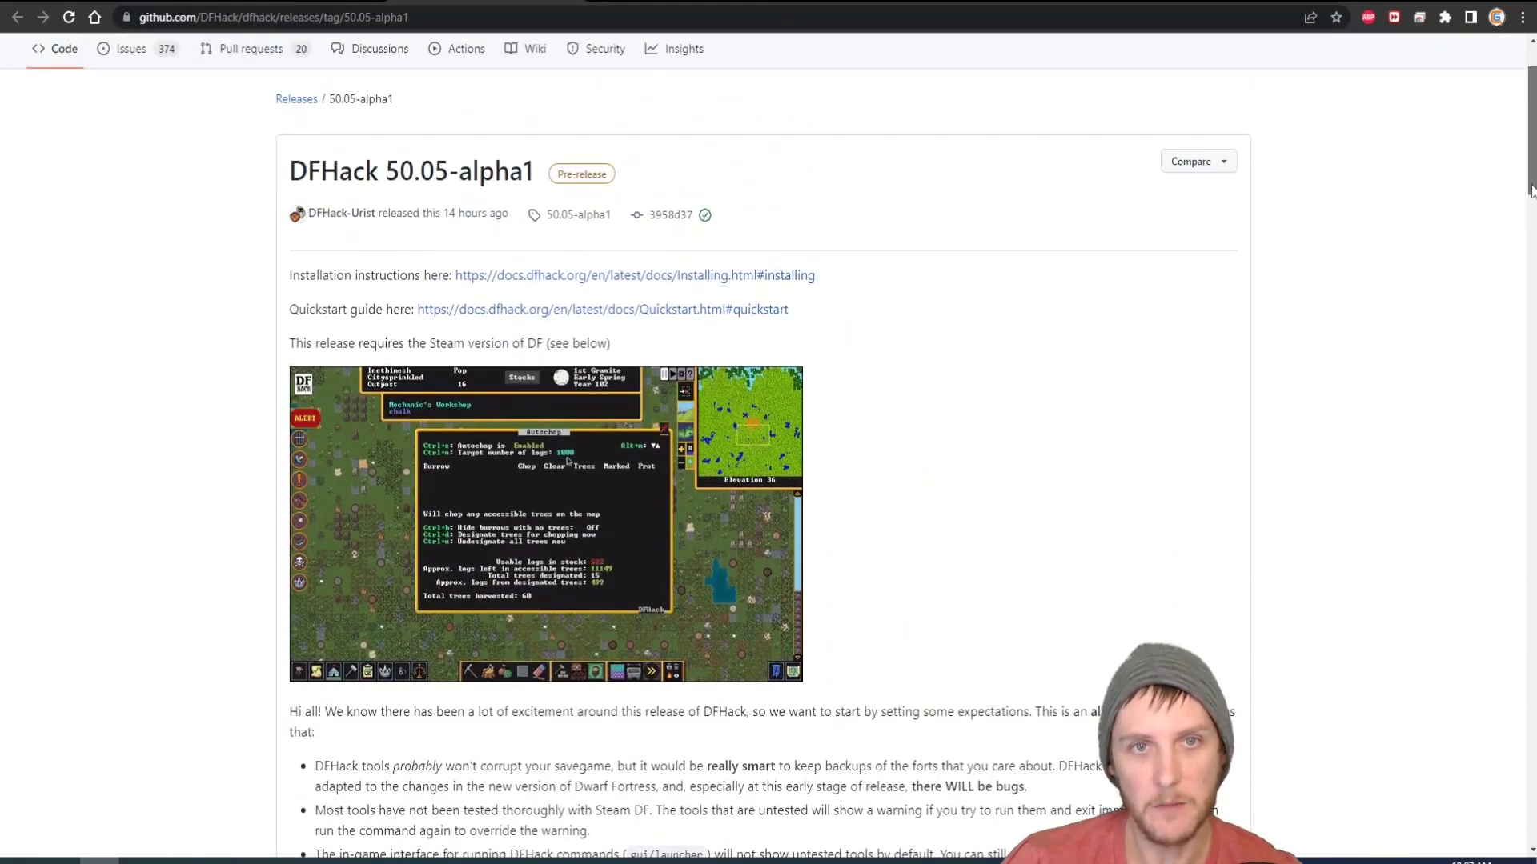
{"action": "scroll", "coordinate": [597, 406], "scroll_direction": "down", "scroll_amount": 3}
{"action": "scroll", "coordinate": [597, 405], "scroll_direction": "down", "scroll_amount": 20}
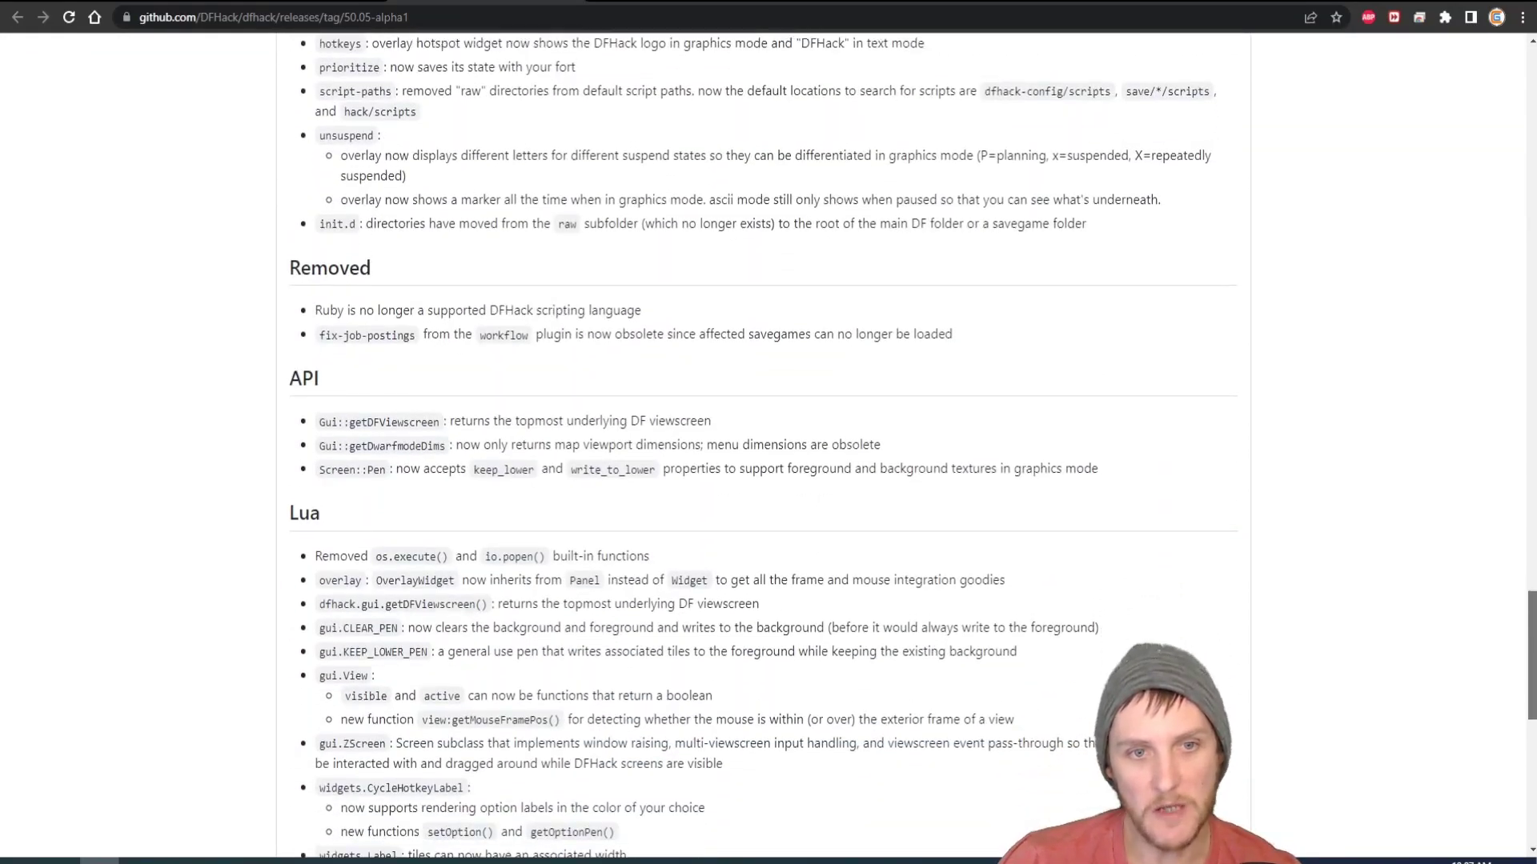
{"action": "scroll", "coordinate": [597, 406], "scroll_direction": "up", "scroll_amount": 20}
{"action": "scroll", "coordinate": [597, 406], "scroll_direction": "down", "scroll_amount": 2}
{"action": "scroll", "coordinate": [597, 406], "scroll_direction": "down", "scroll_amount": 15}
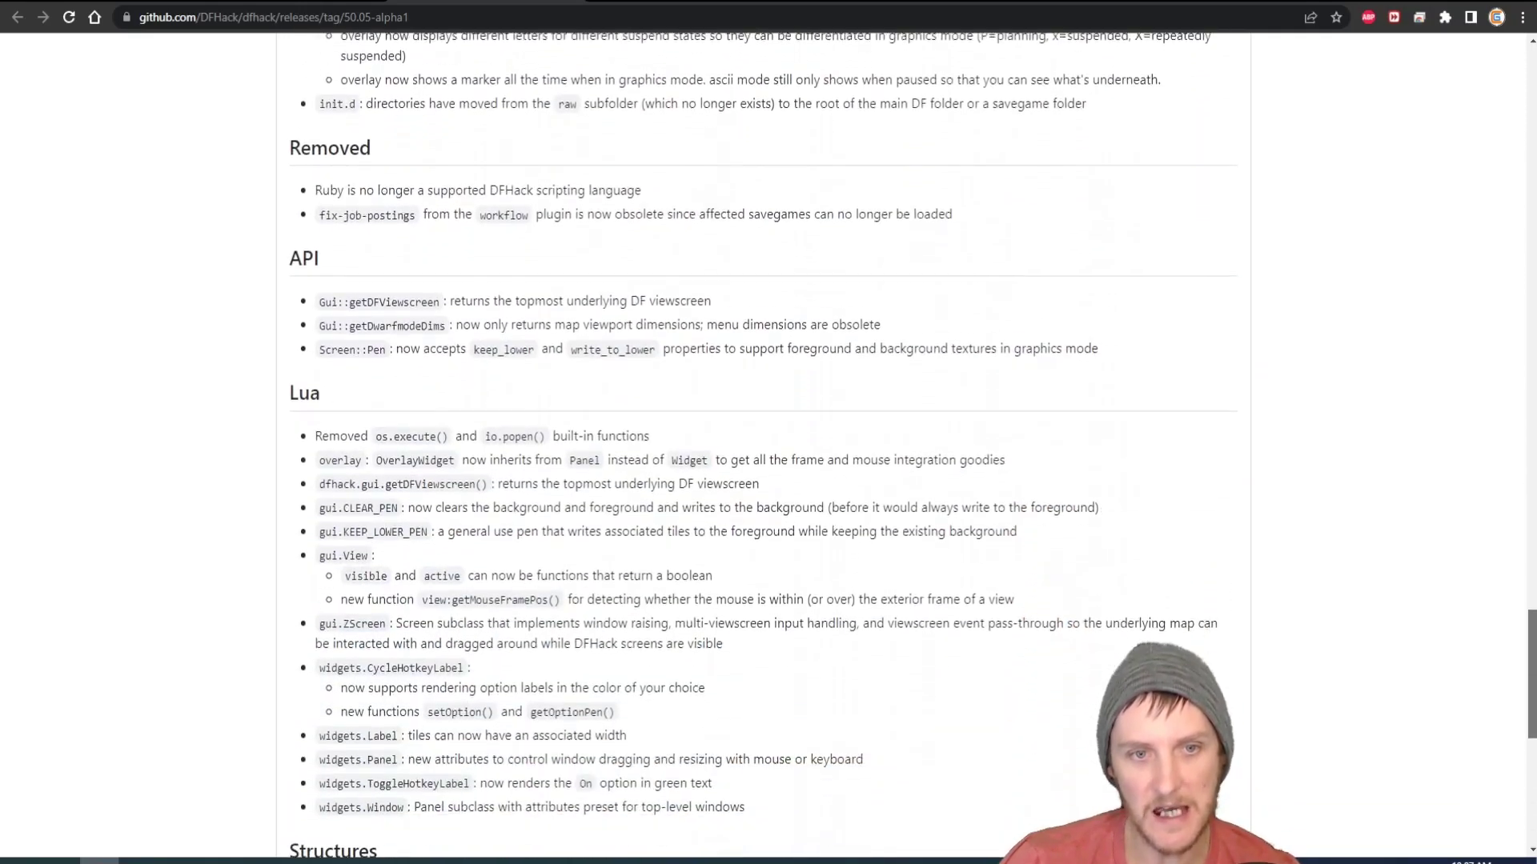
{"action": "scroll", "coordinate": [597, 406], "scroll_direction": "down", "scroll_amount": 7}
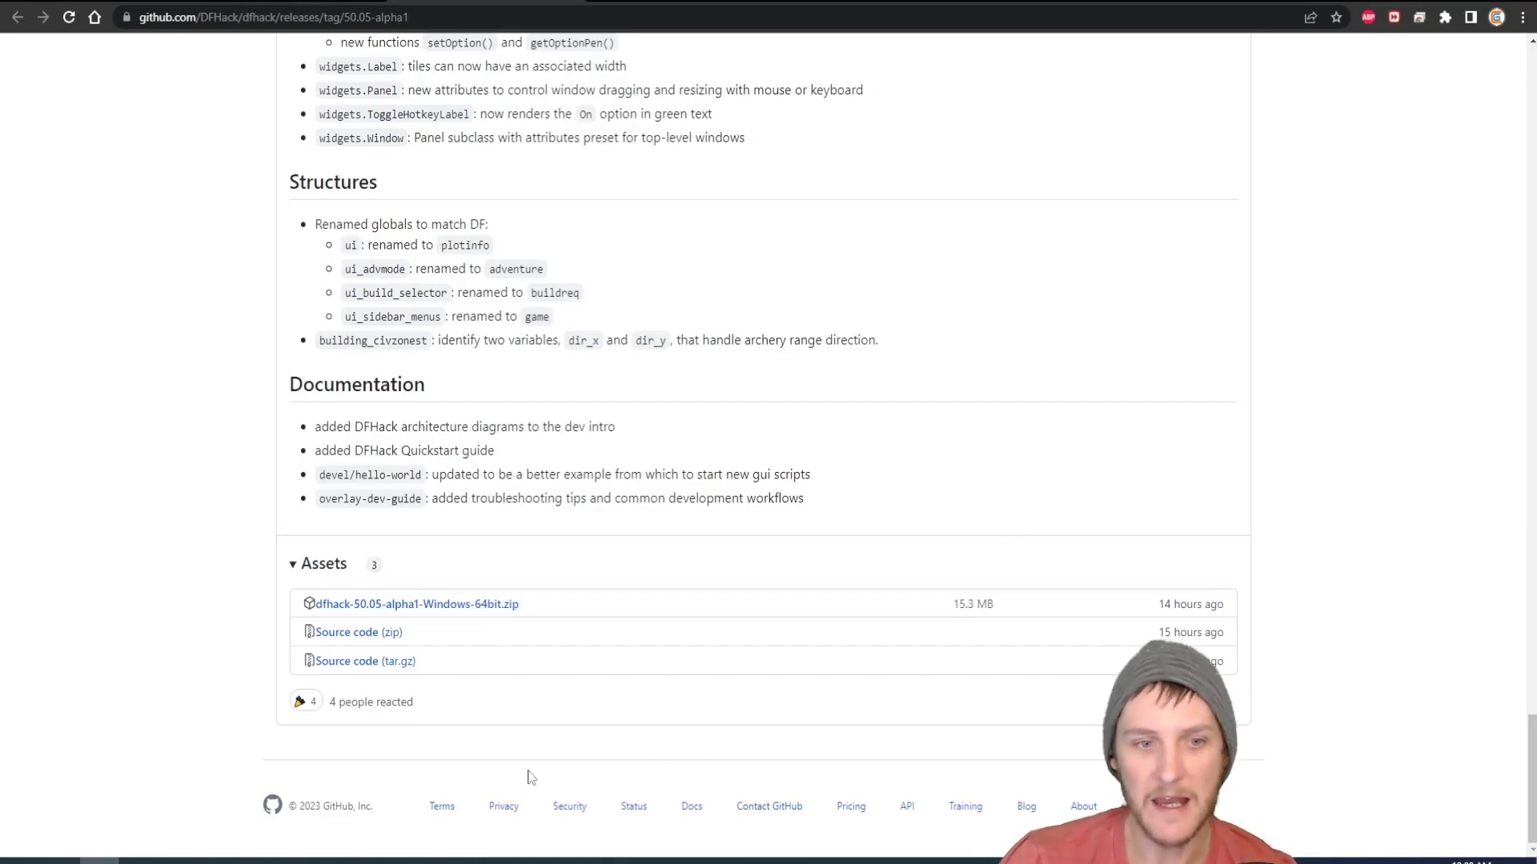
{"action": "left_click", "coordinate": [60, 861]}
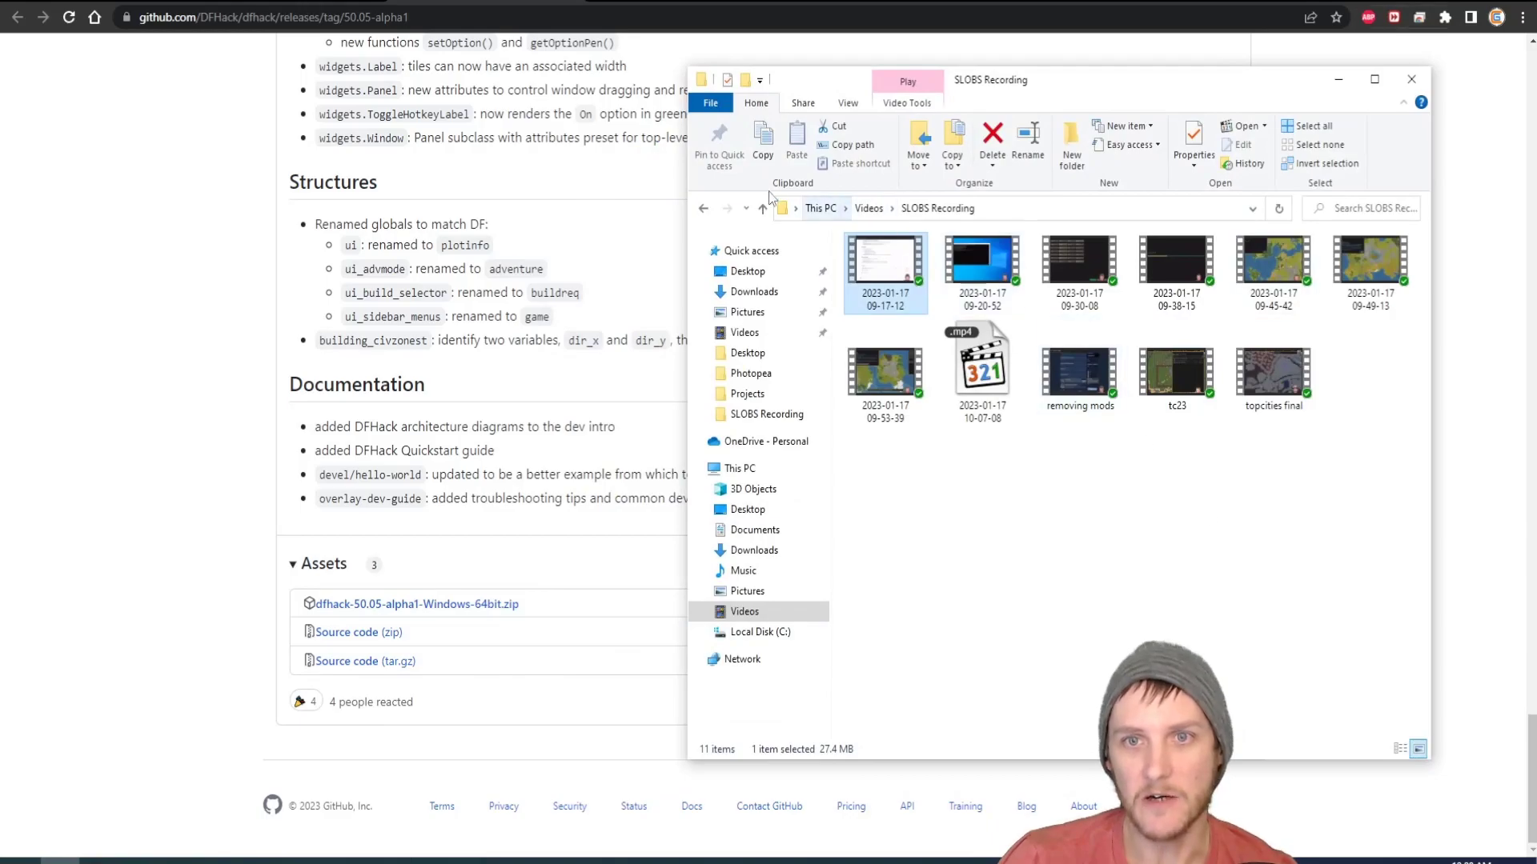
Open dfhack-50.05-alpha1-Windows-64bit.zip from Downloads in WinRAR, dismissing the licence reminder.
{"action": "left_click", "coordinate": [821, 208]}
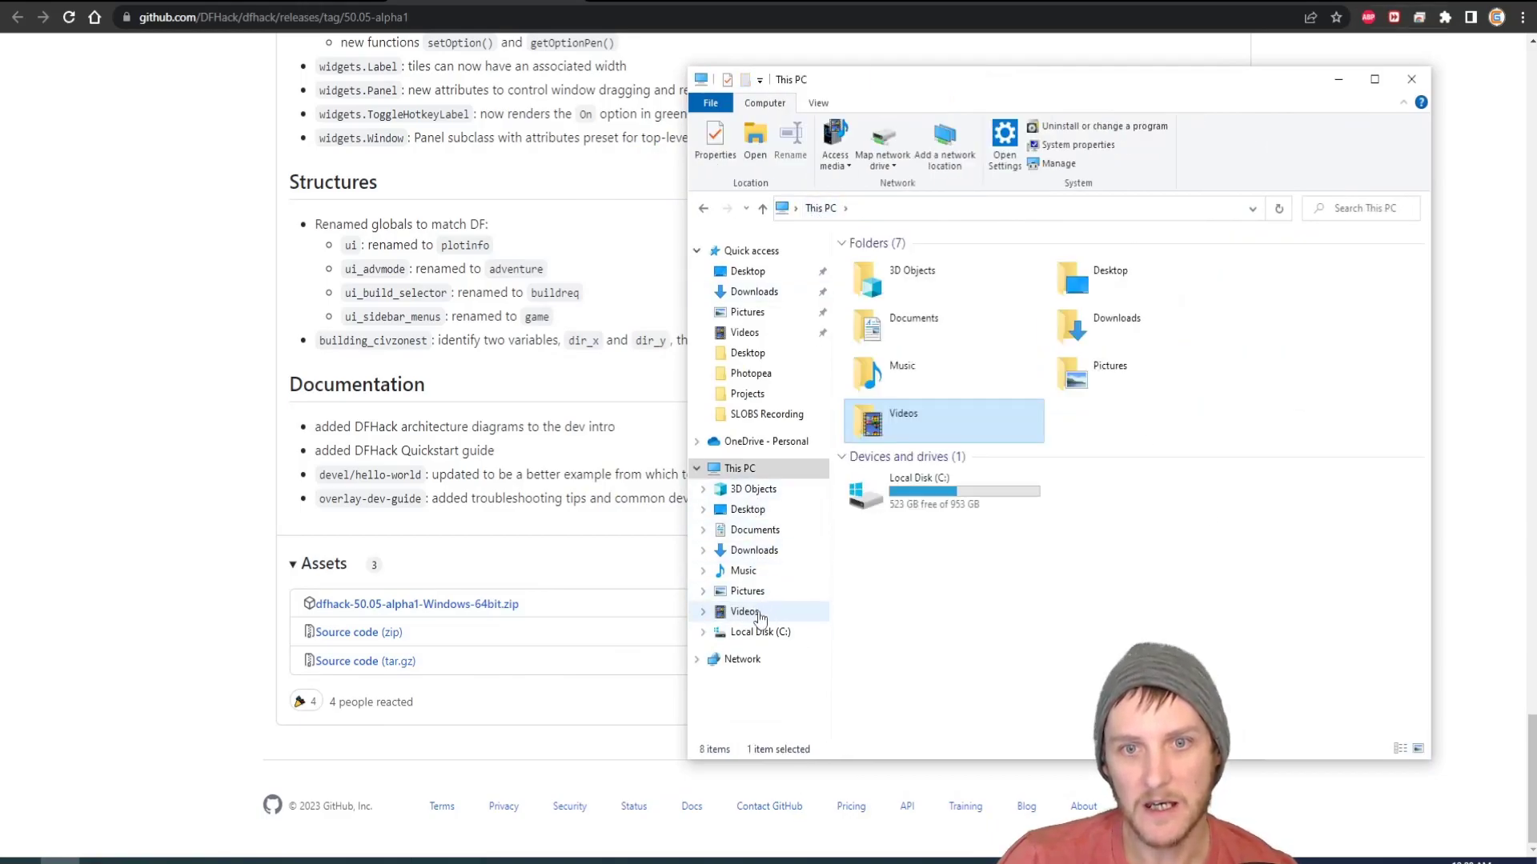
{"action": "left_click", "coordinate": [754, 550]}
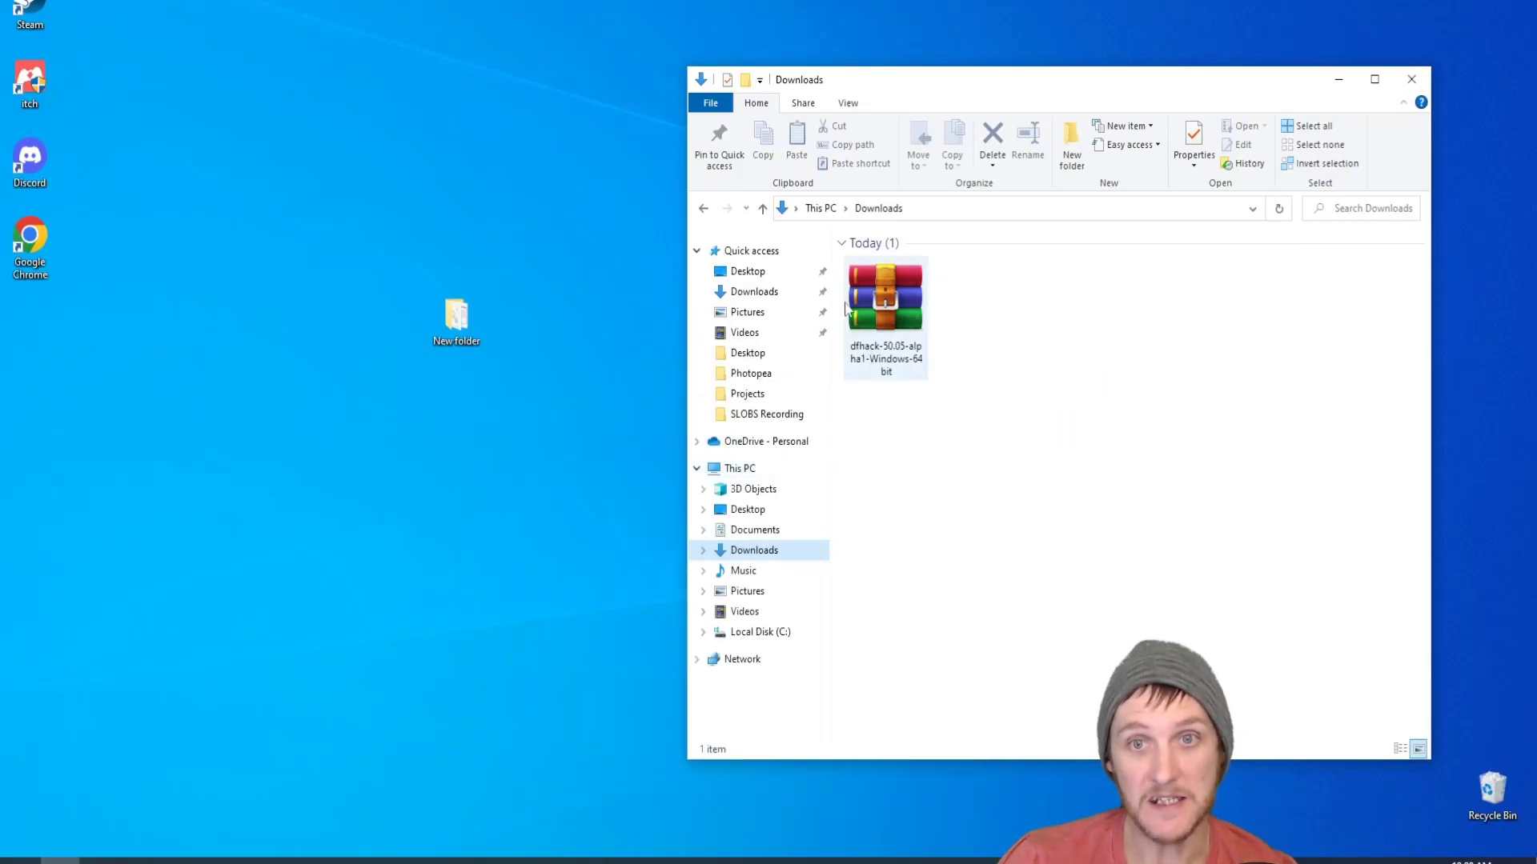
{"action": "double_click", "coordinate": [896, 298]}
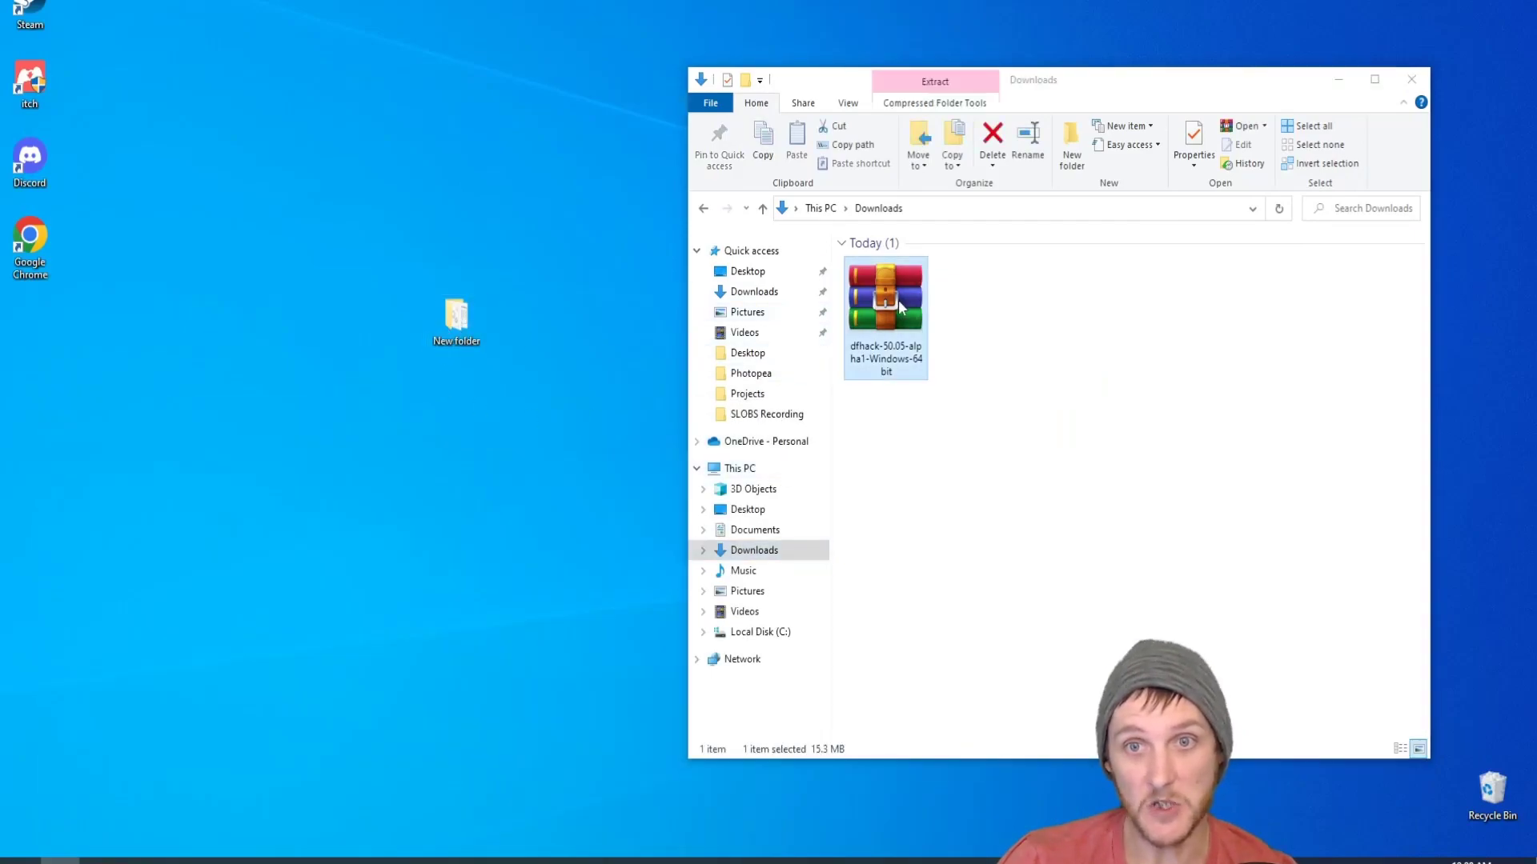
{"action": "double_click", "coordinate": [456, 318]}
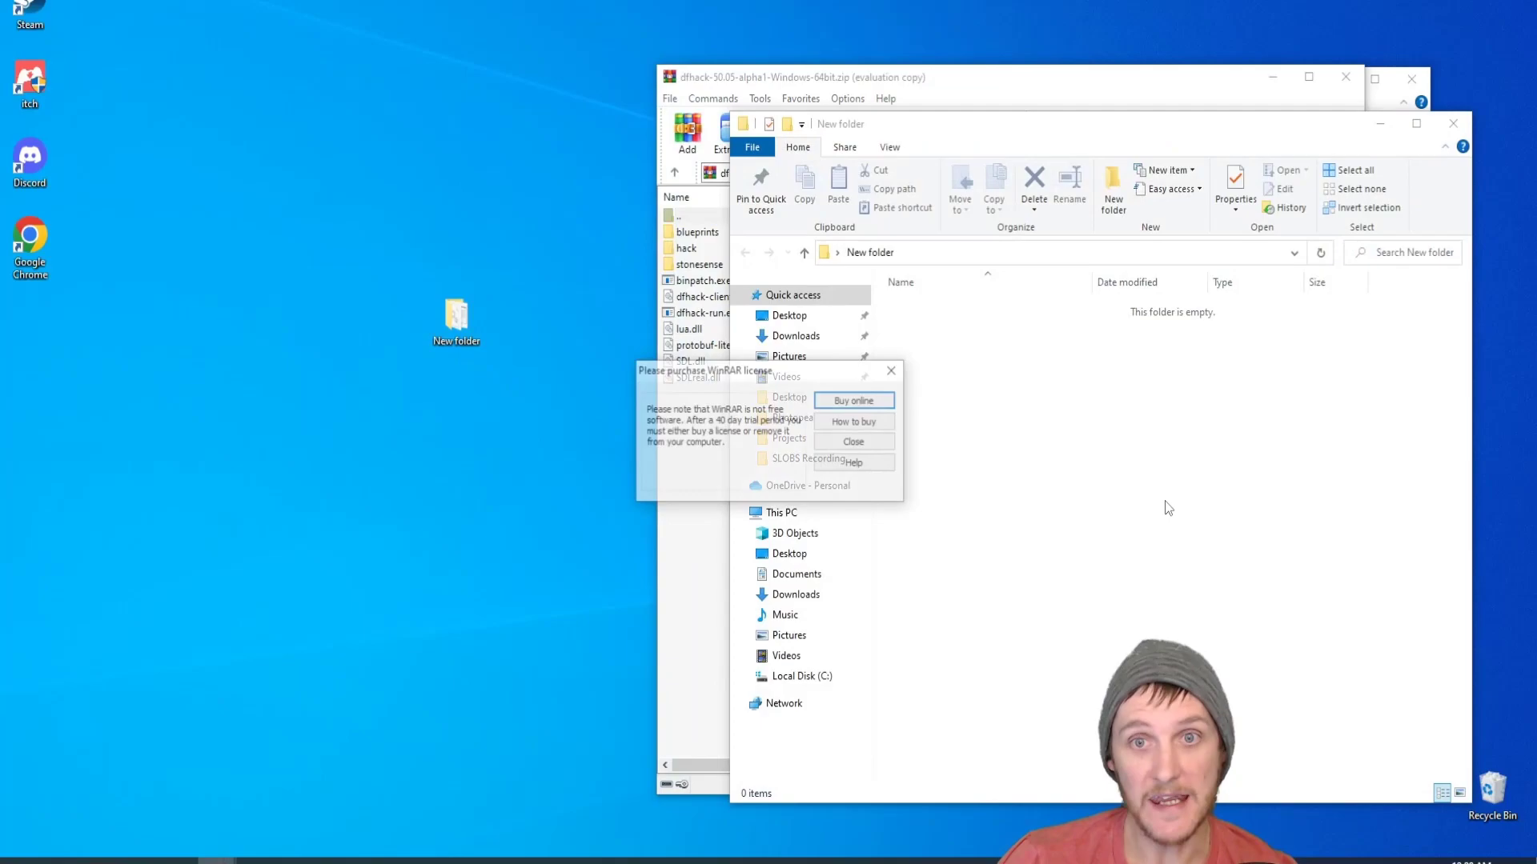
{"action": "left_click", "coordinate": [855, 443]}
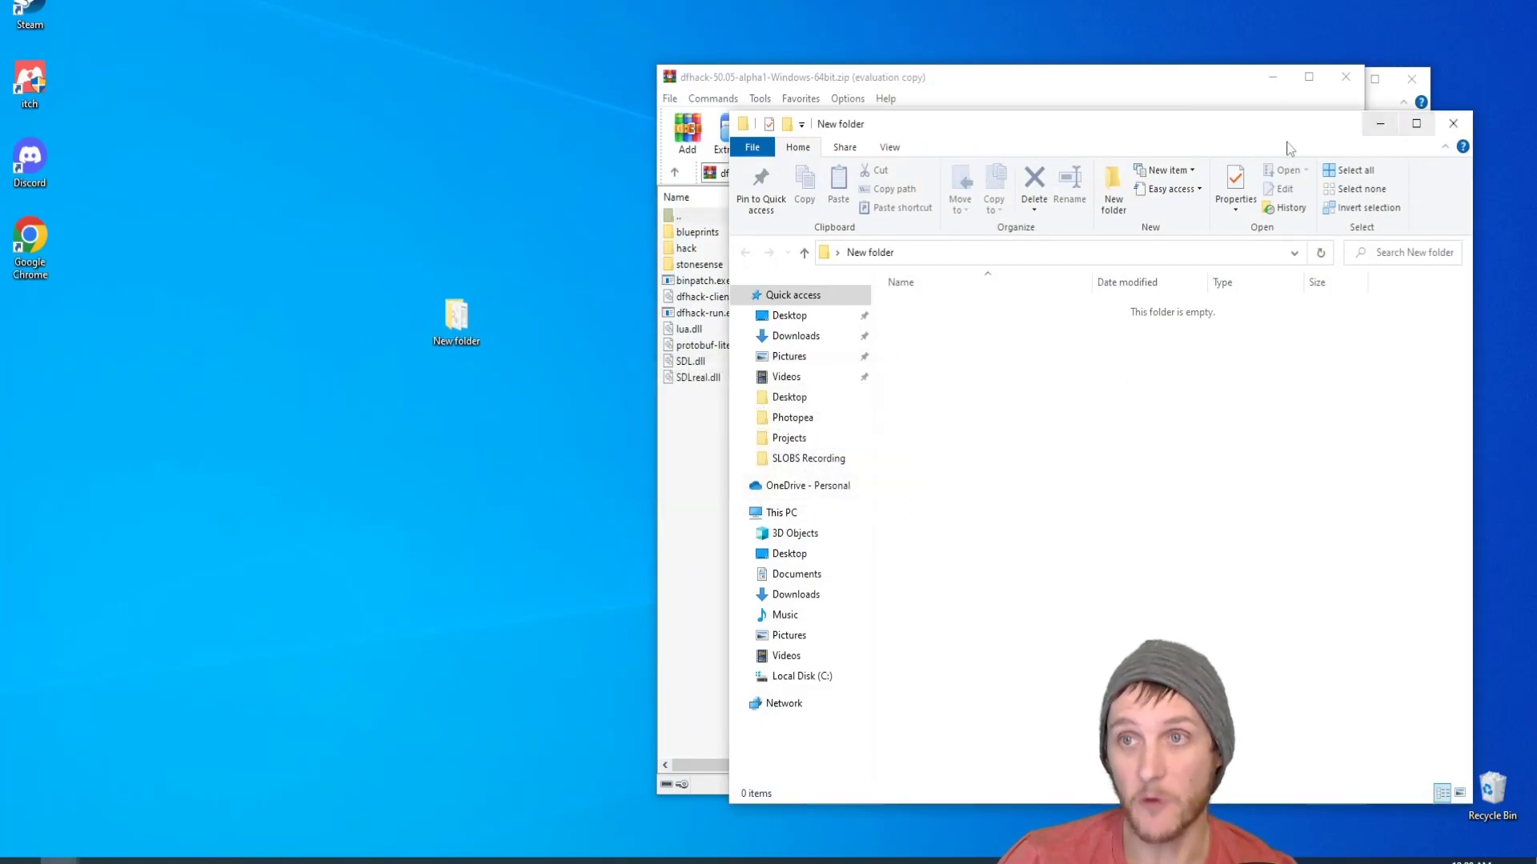
Browse to C:\Program Files\Steam\steamapps\common\Dwarf Fortress and move that window beside the archive.
{"action": "left_click", "coordinate": [803, 677]}
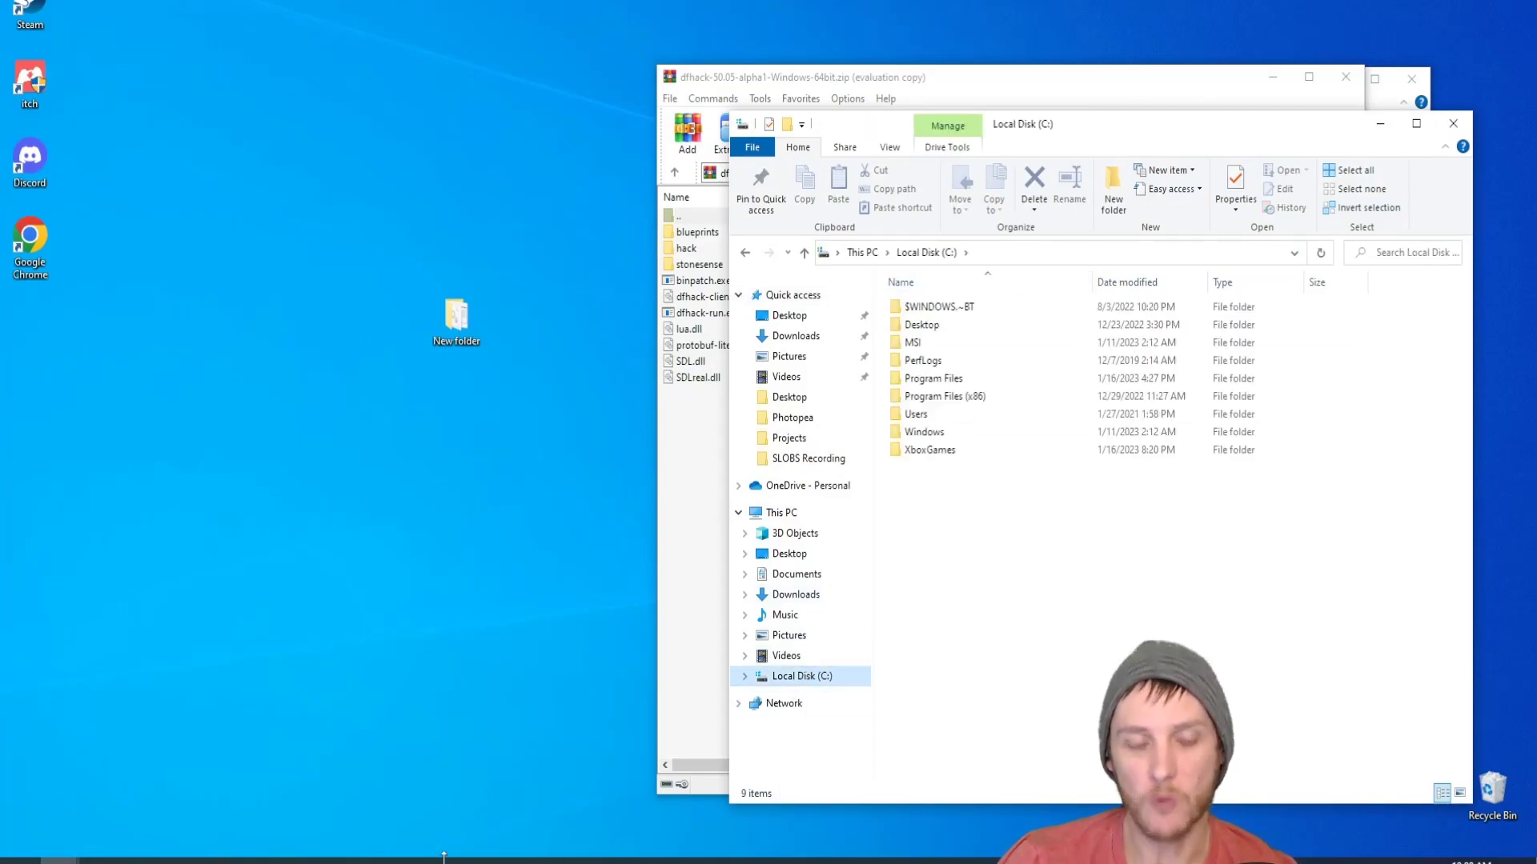
{"action": "double_click", "coordinate": [946, 381]}
{"action": "scroll", "coordinate": [977, 528], "scroll_direction": "down", "scroll_amount": 8}
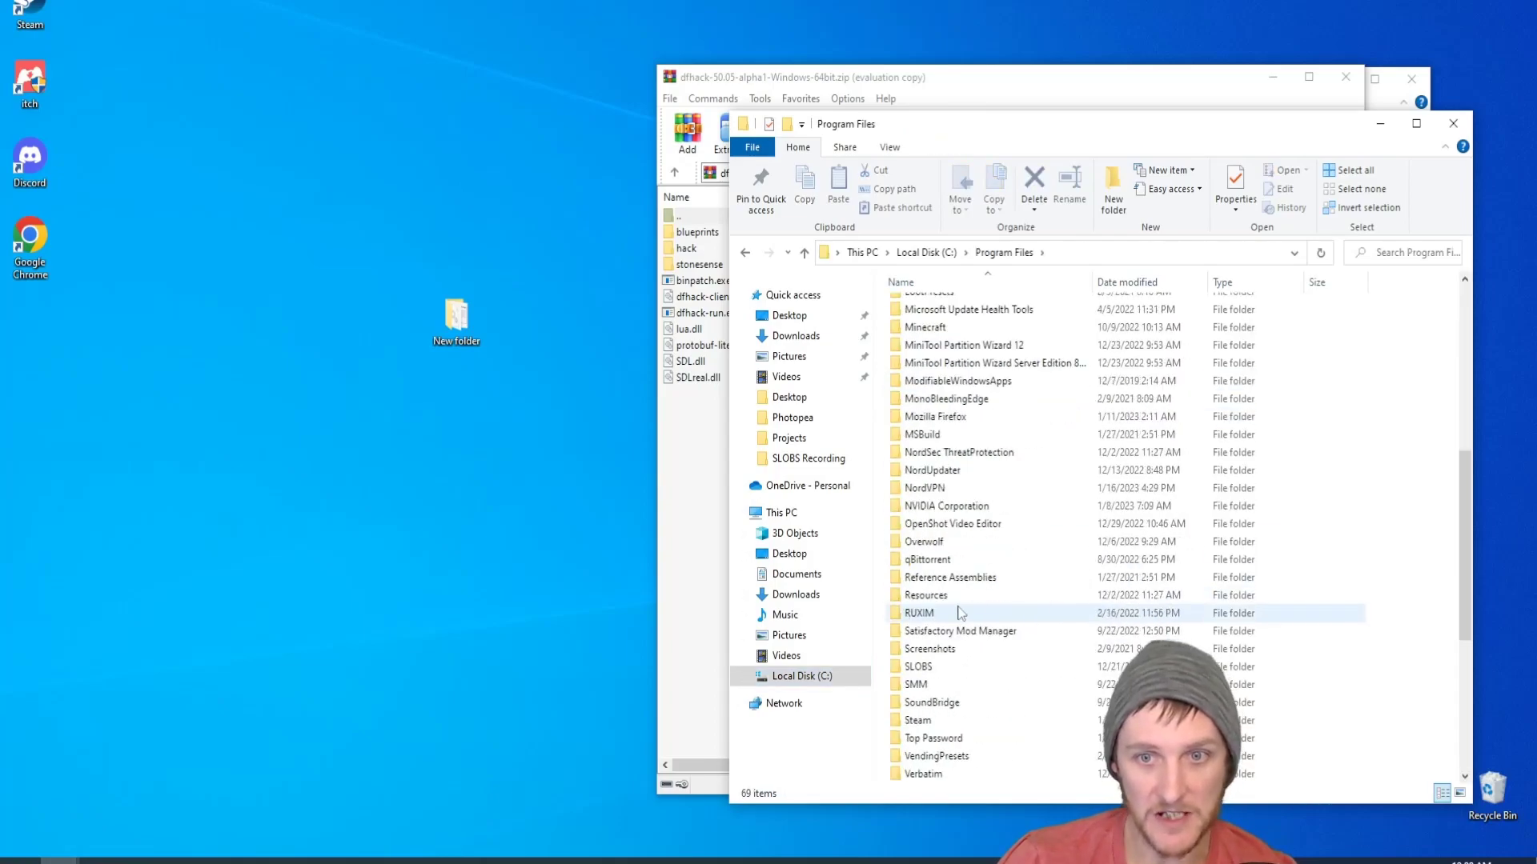
{"action": "double_click", "coordinate": [940, 724]}
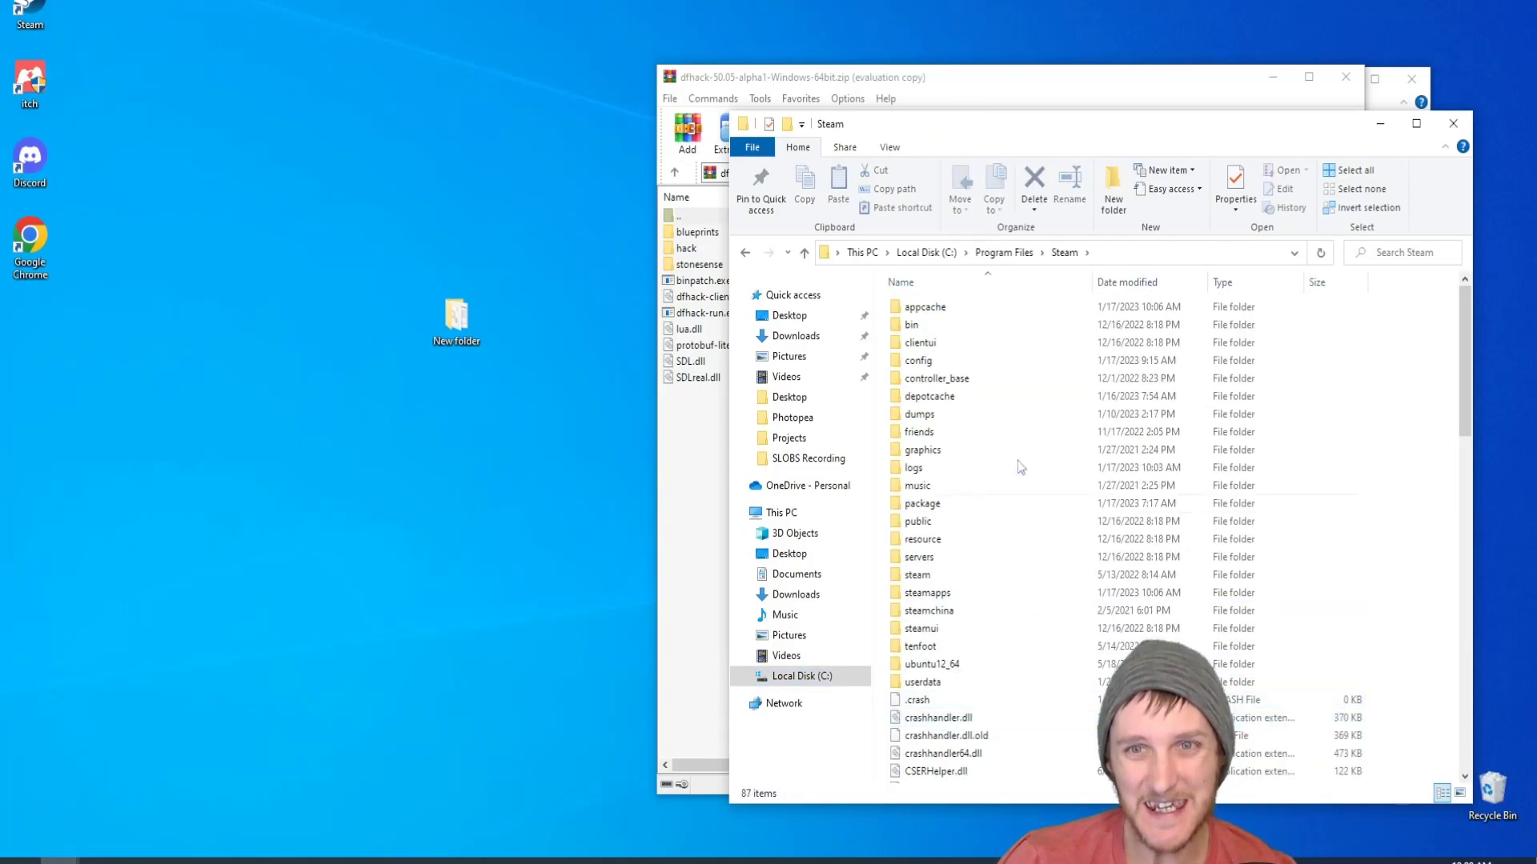
{"action": "double_click", "coordinate": [958, 594]}
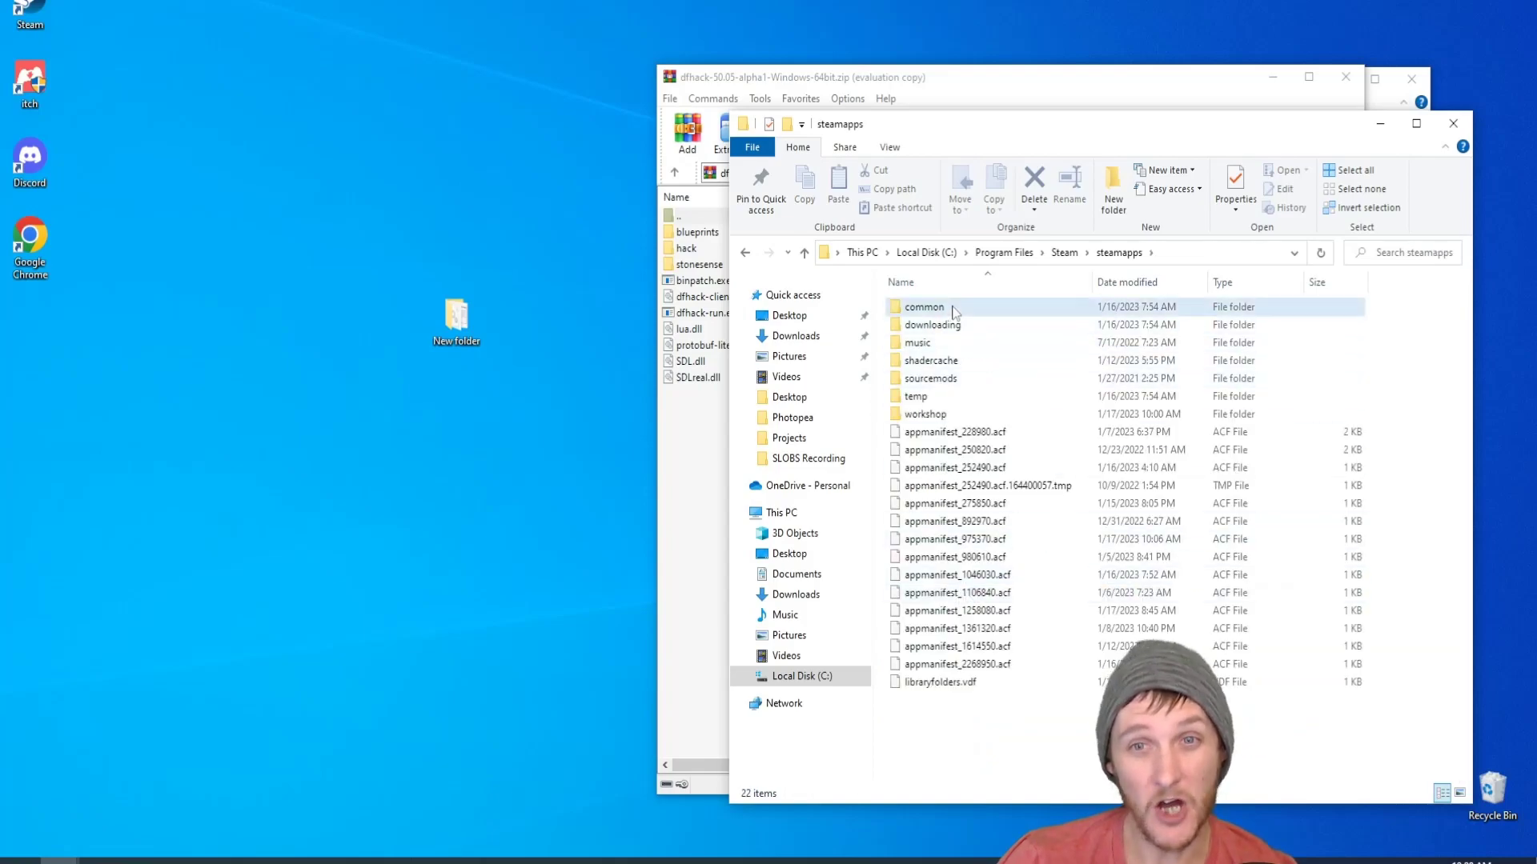
{"action": "double_click", "coordinate": [955, 309]}
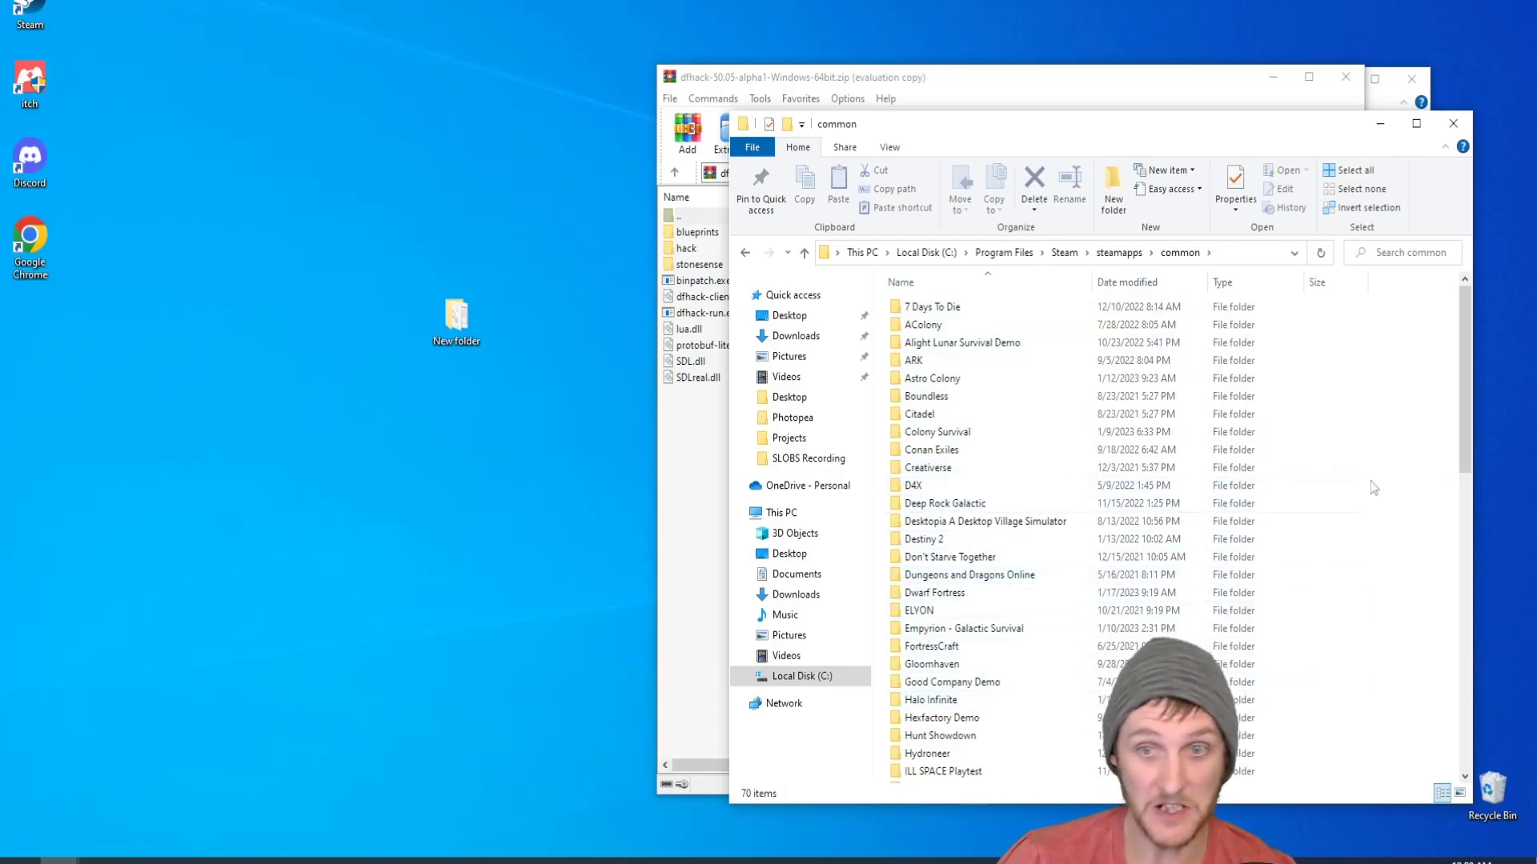
{"action": "left_click_drag", "start_coordinate": [1471, 316], "coordinate": [1301, 317]}
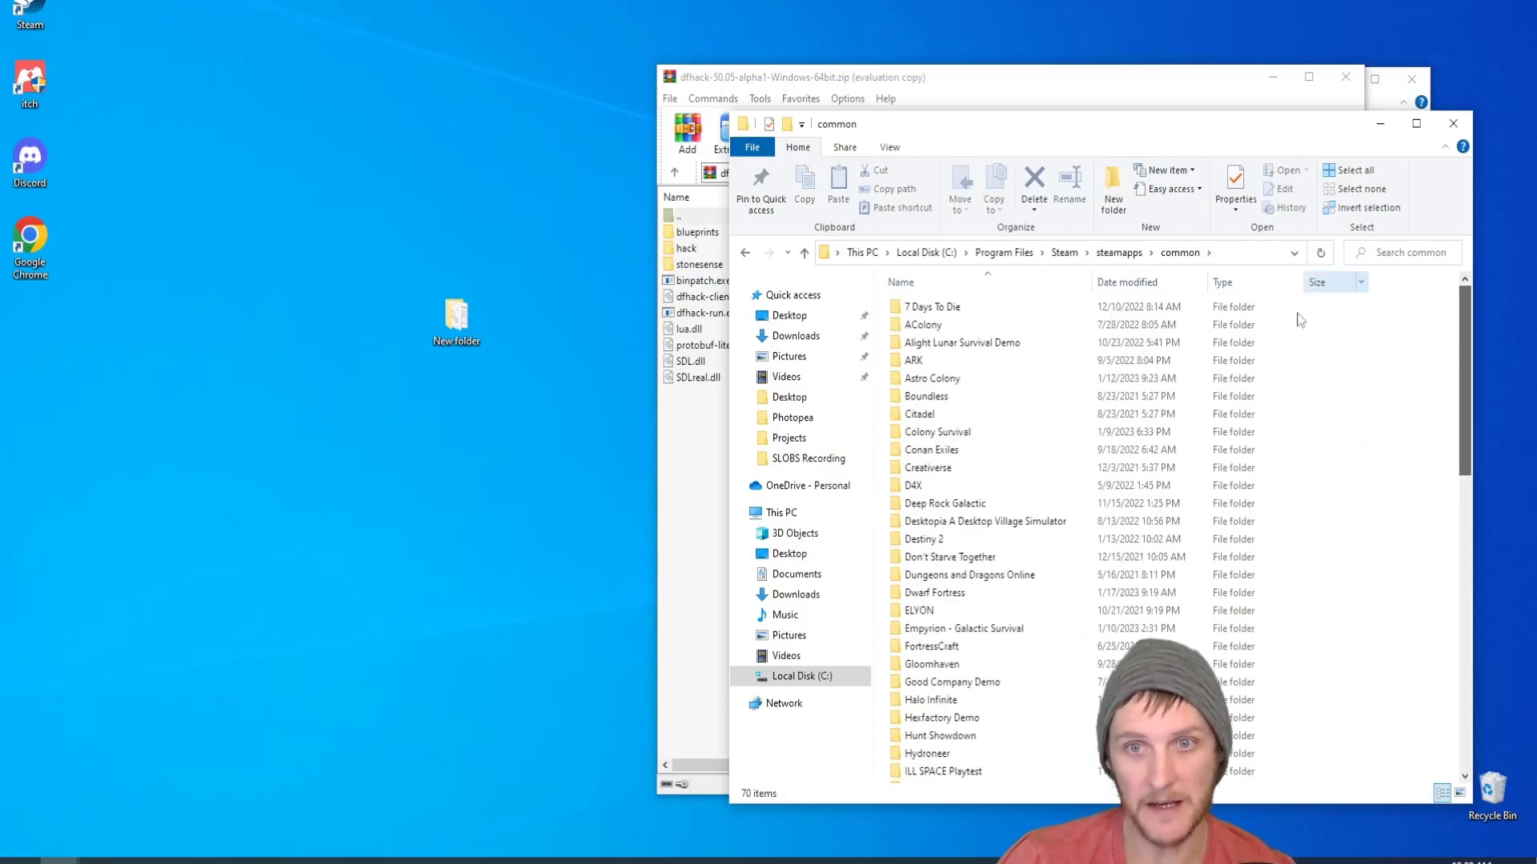
{"action": "double_click", "coordinate": [950, 594]}
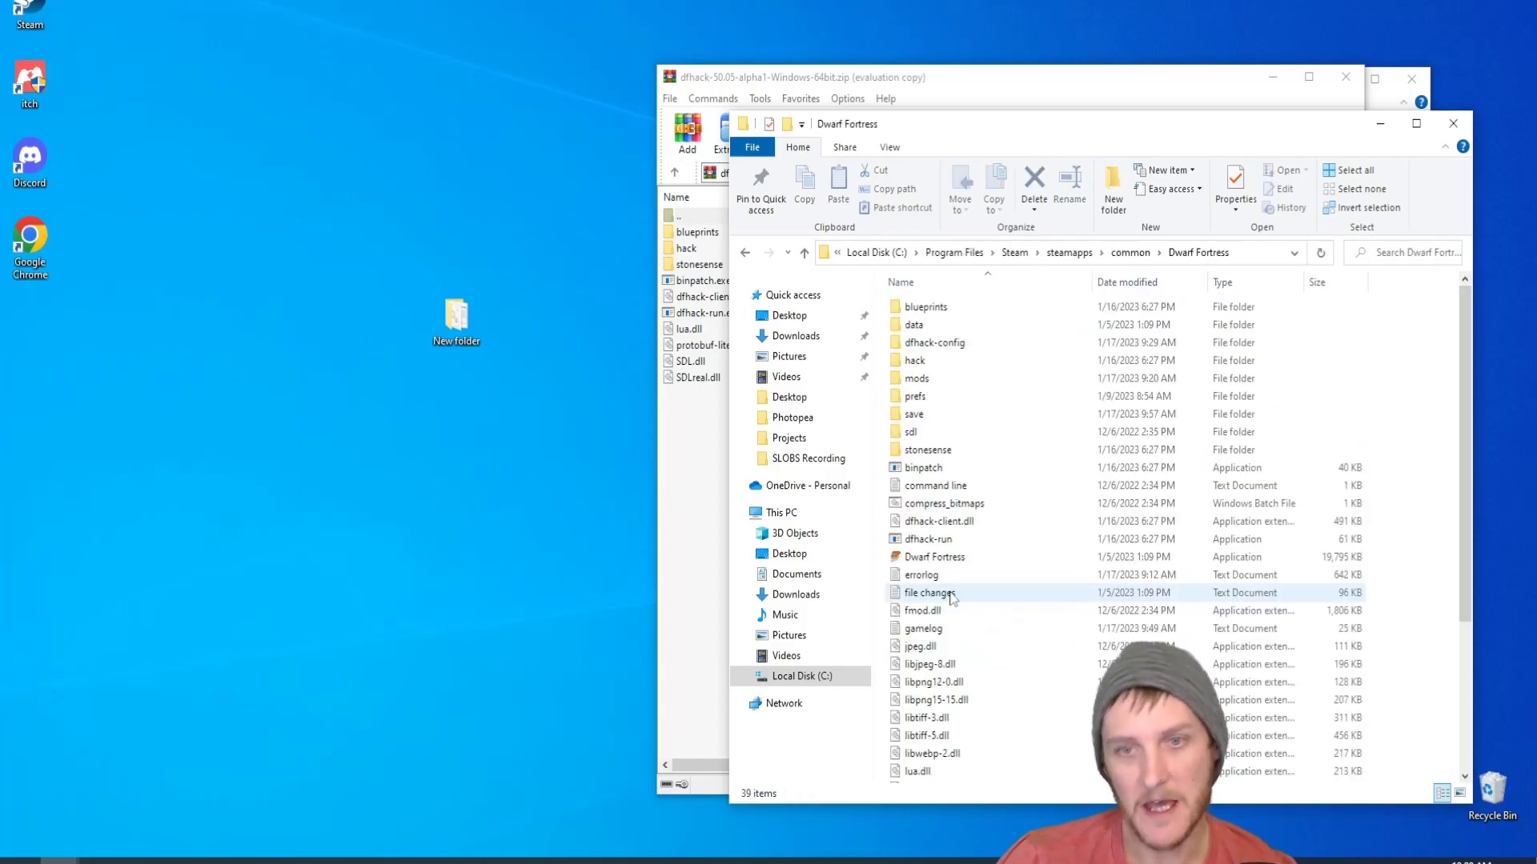
{"action": "left_click_drag", "start_coordinate": [1196, 142], "coordinate": [634, 110]}
Extract all DFHack archive files into the Dwarf Fortress folder and close WinRAR.
{"action": "left_click", "coordinate": [1149, 85]}
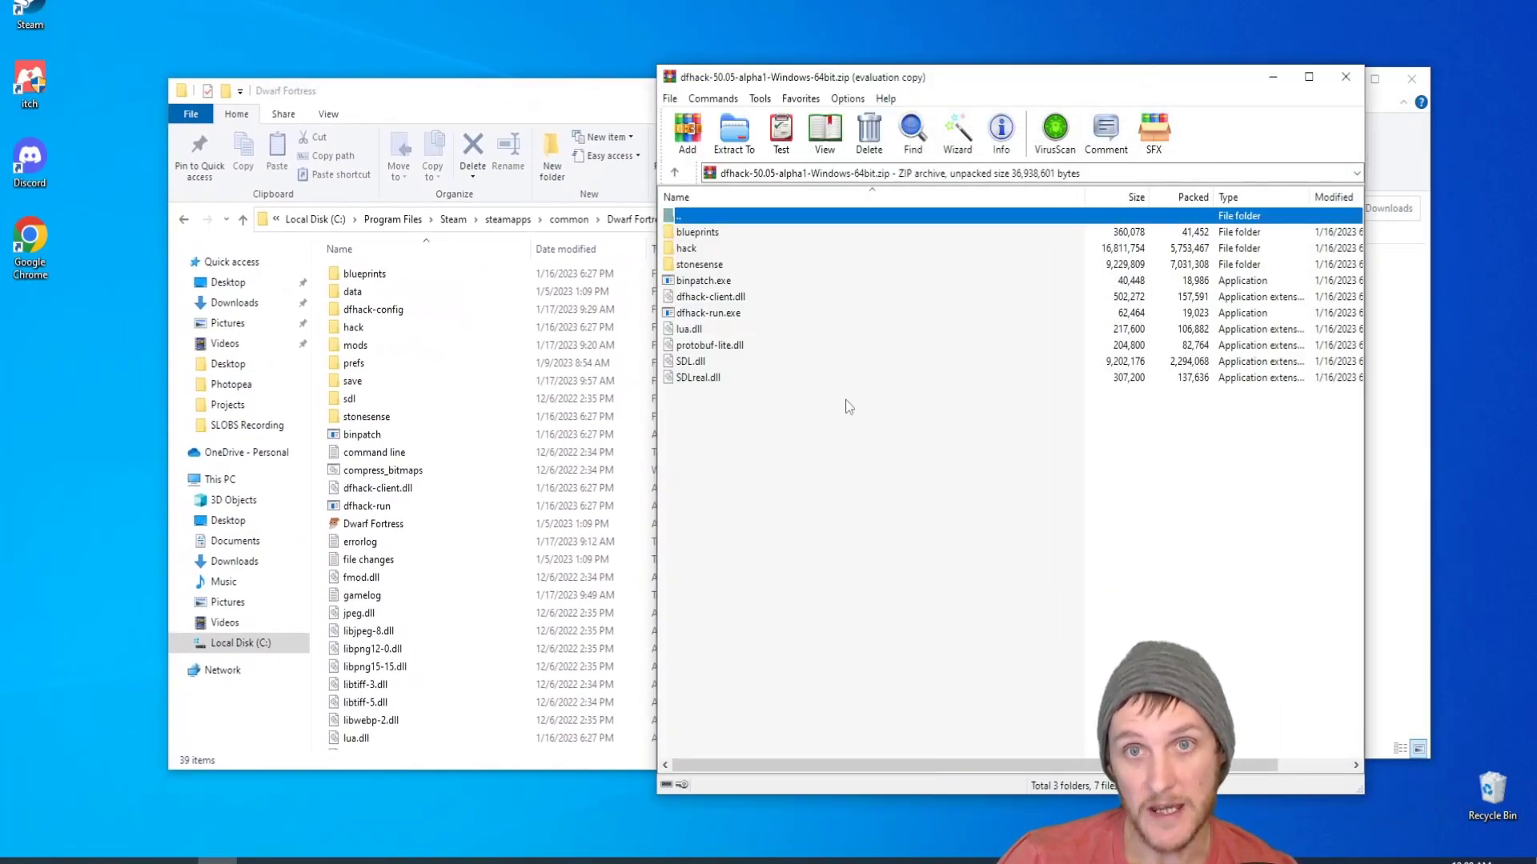
{"action": "left_click_drag", "start_coordinate": [951, 467], "coordinate": [446, 760]}
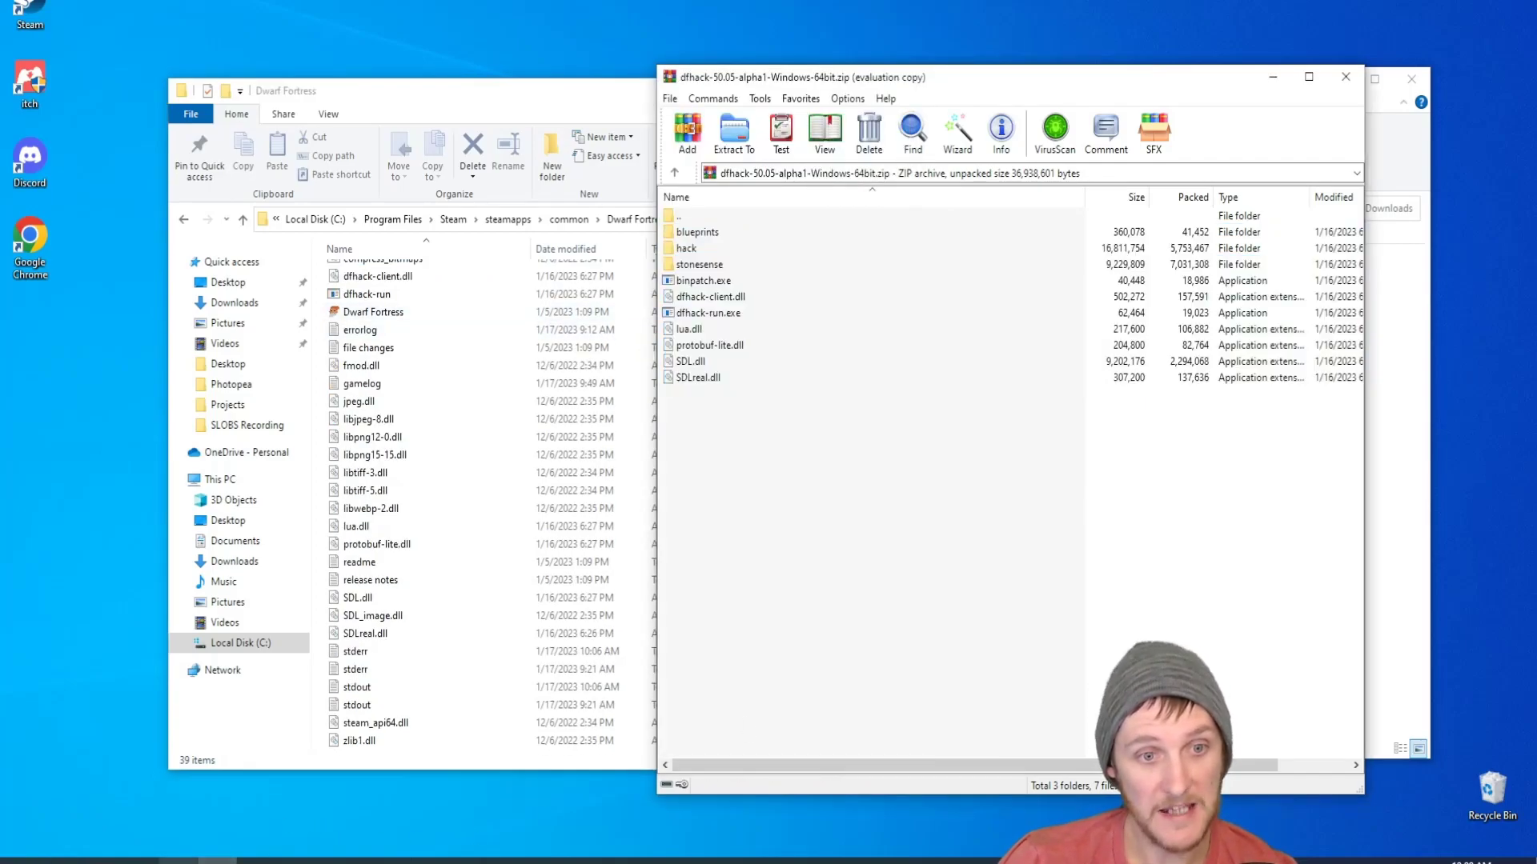
{"action": "left_click", "coordinate": [1353, 87]}
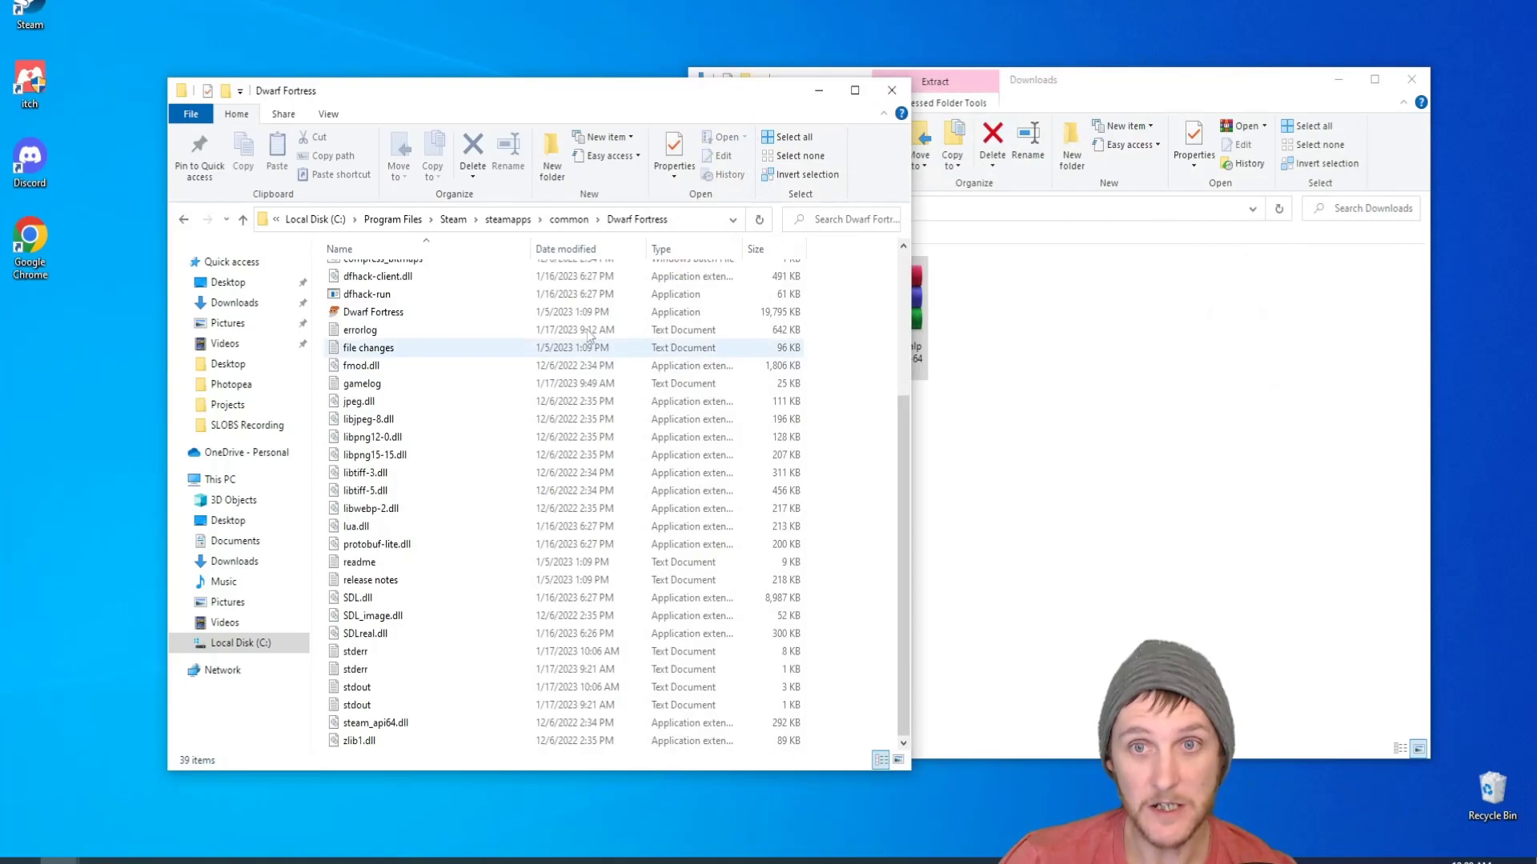
Close the Dwarf Fortress and Downloads windows and return to Steam's Dwarf Fortress page.
{"action": "left_click", "coordinate": [896, 88]}
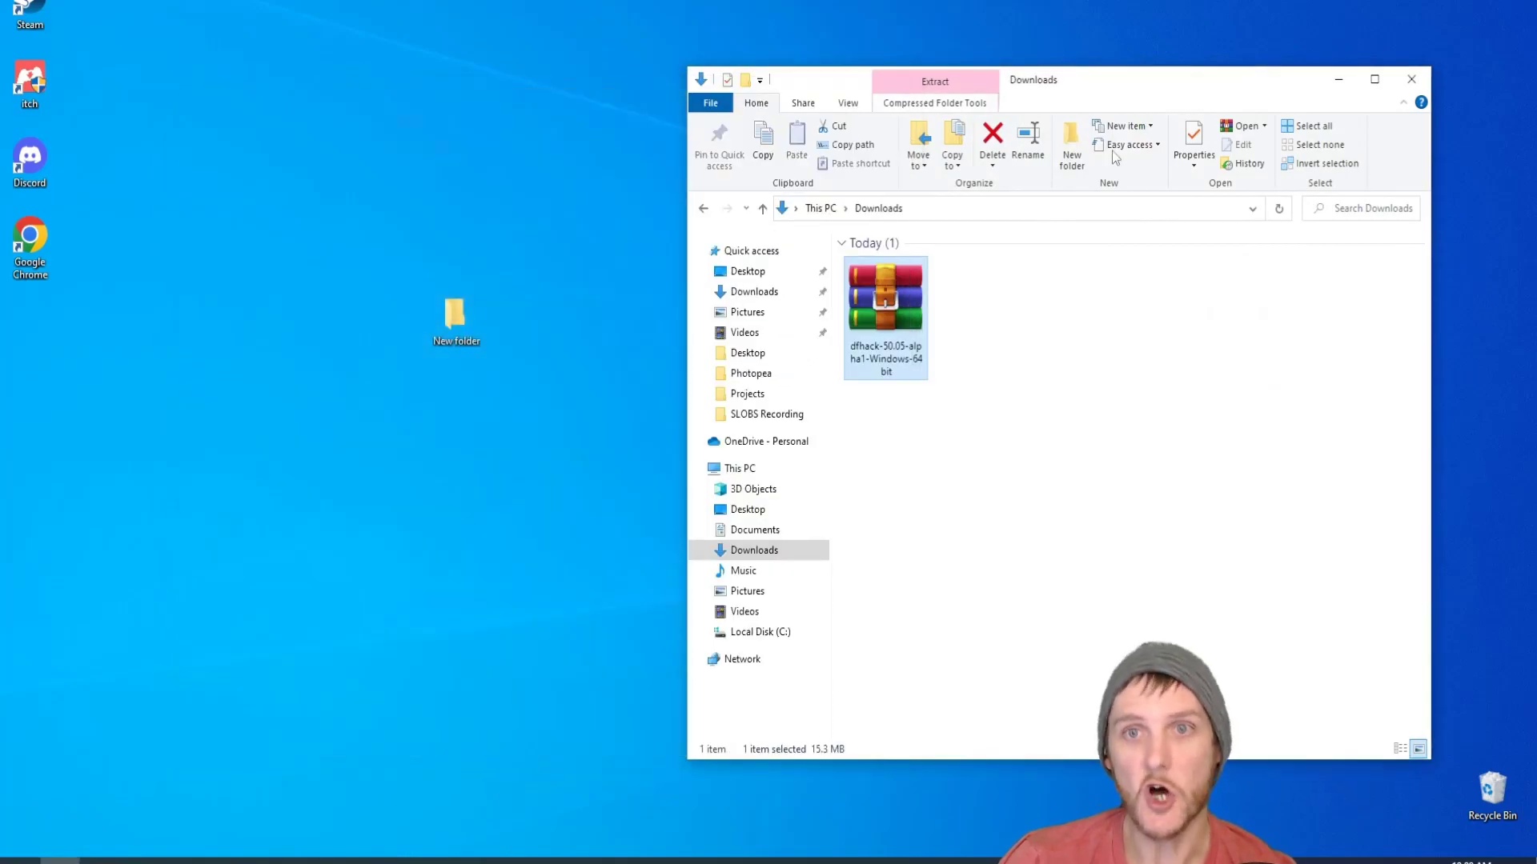
{"action": "left_click", "coordinate": [1412, 80]}
{"action": "left_click", "coordinate": [178, 860]}
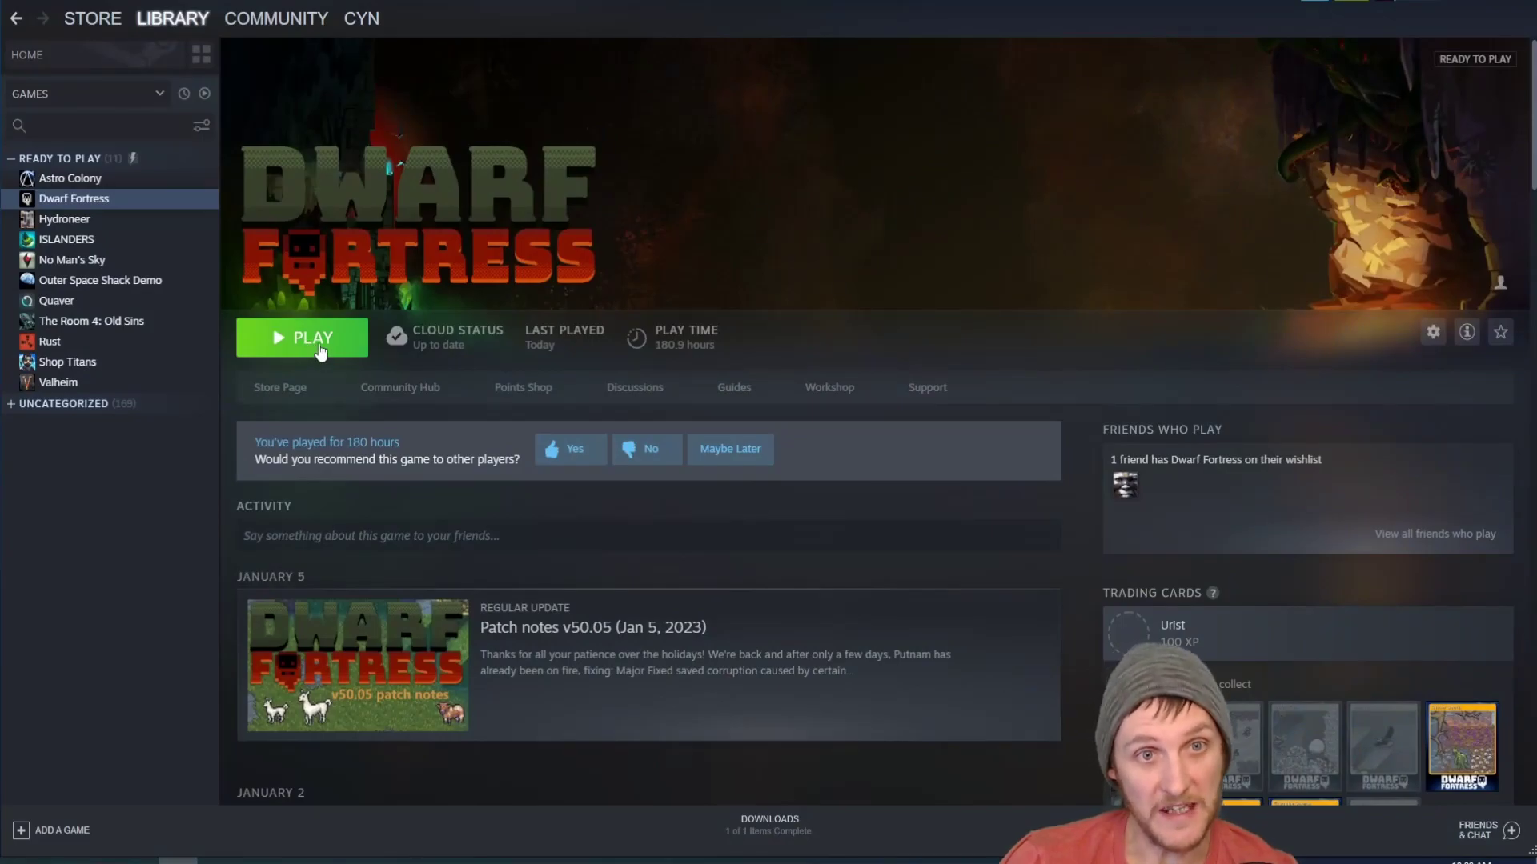
Launch Dwarf Fortress from Steam's PLAY button so DFHack 50.05-alpha1 loads.
{"action": "left_click", "coordinate": [312, 339]}
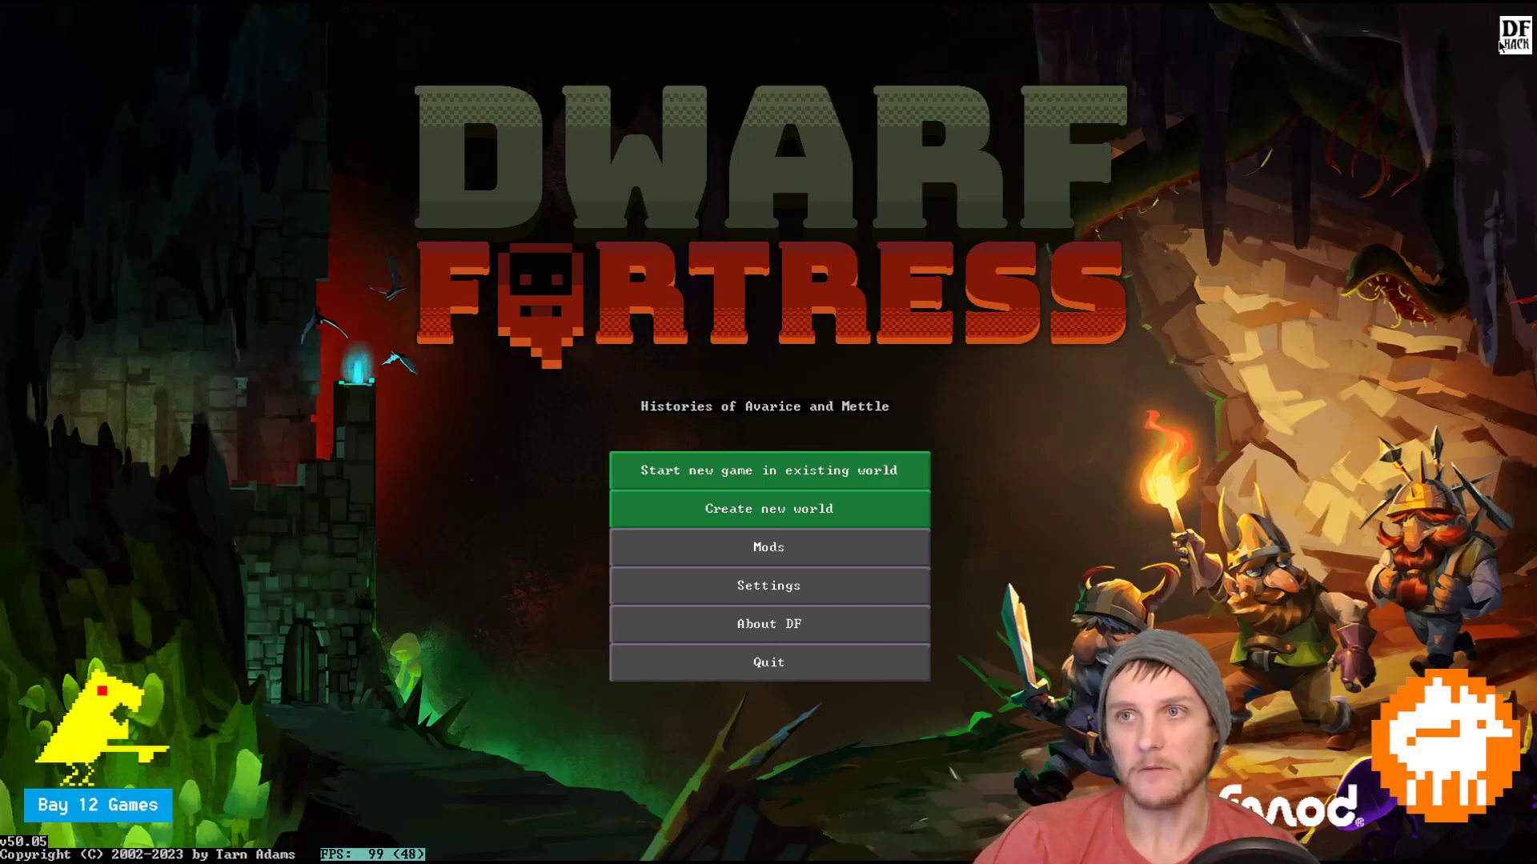
Open the Quickstart Guide from the DFHack logo, page through to page 5, and close it.
{"action": "mouse_move", "coordinate": [1501, 48]}
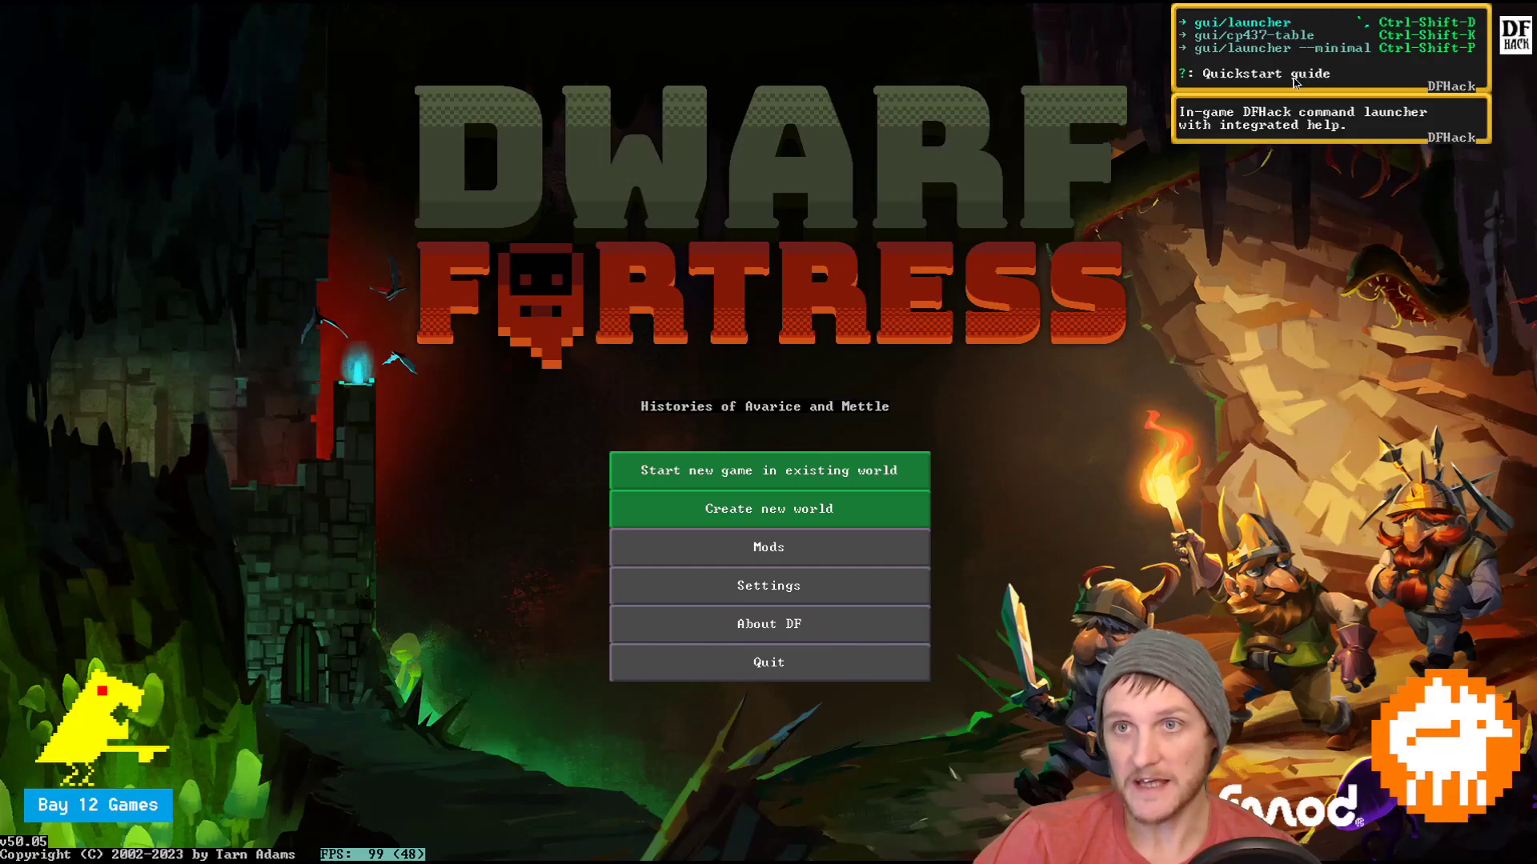
{"action": "left_click", "coordinate": [1293, 76]}
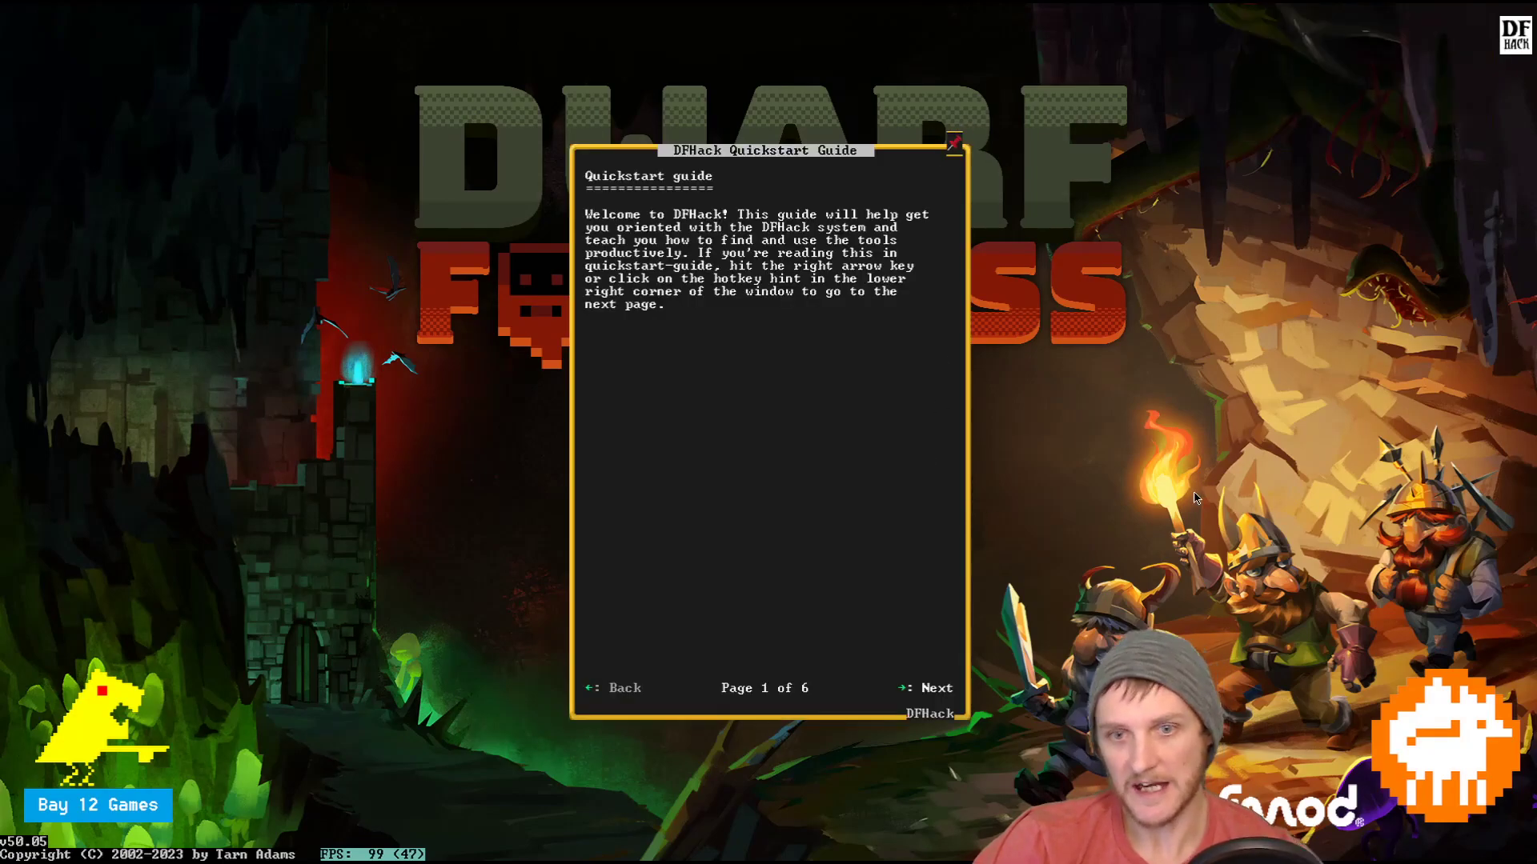
{"action": "left_click", "coordinate": [946, 694]}
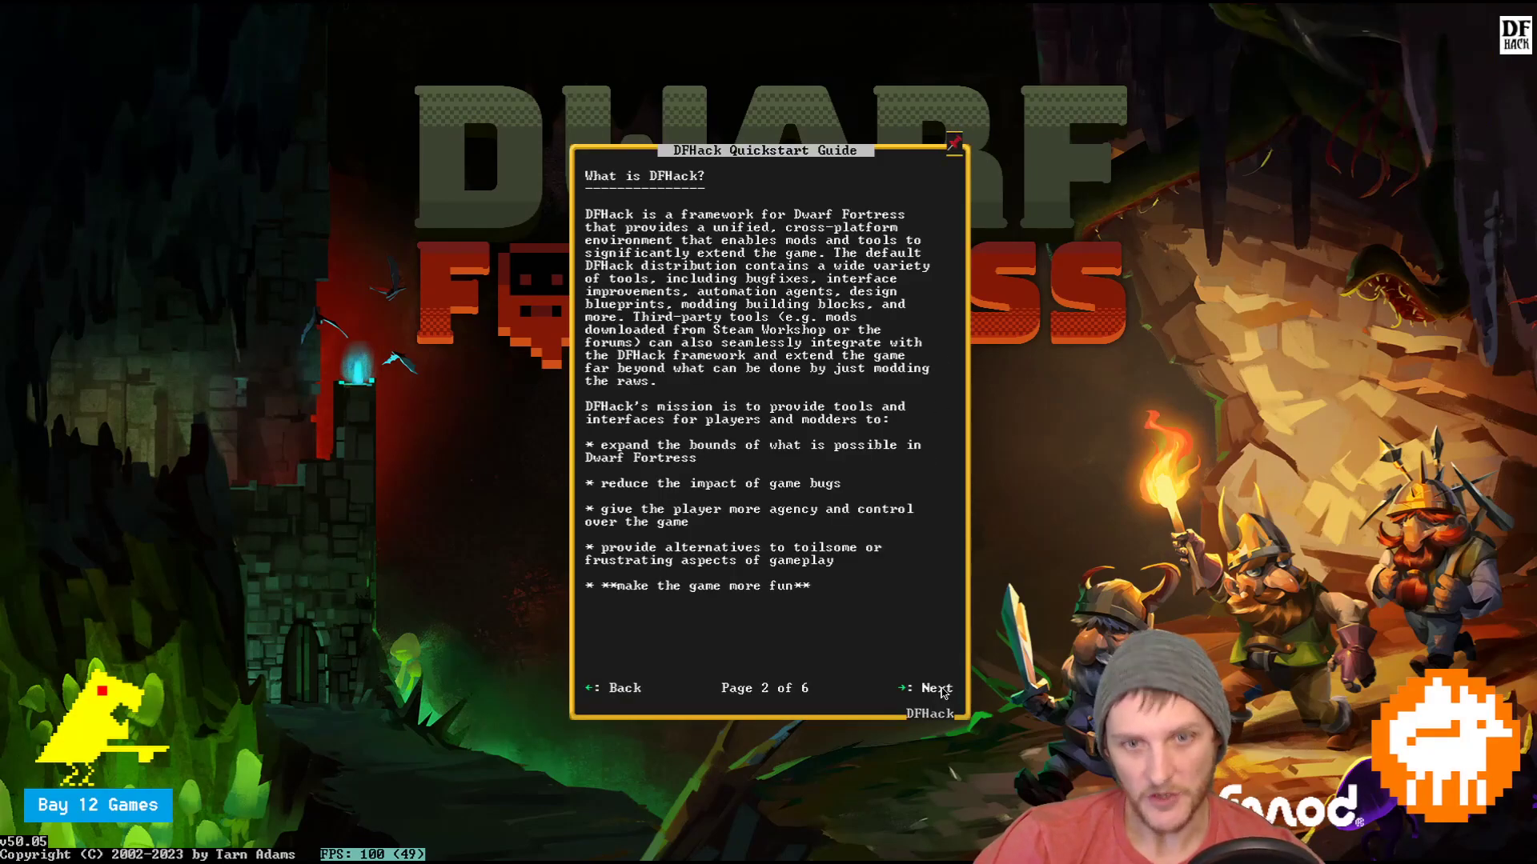
{"action": "left_click", "coordinate": [934, 690]}
{"action": "left_click", "coordinate": [939, 690]}
{"action": "left_click", "coordinate": [938, 690]}
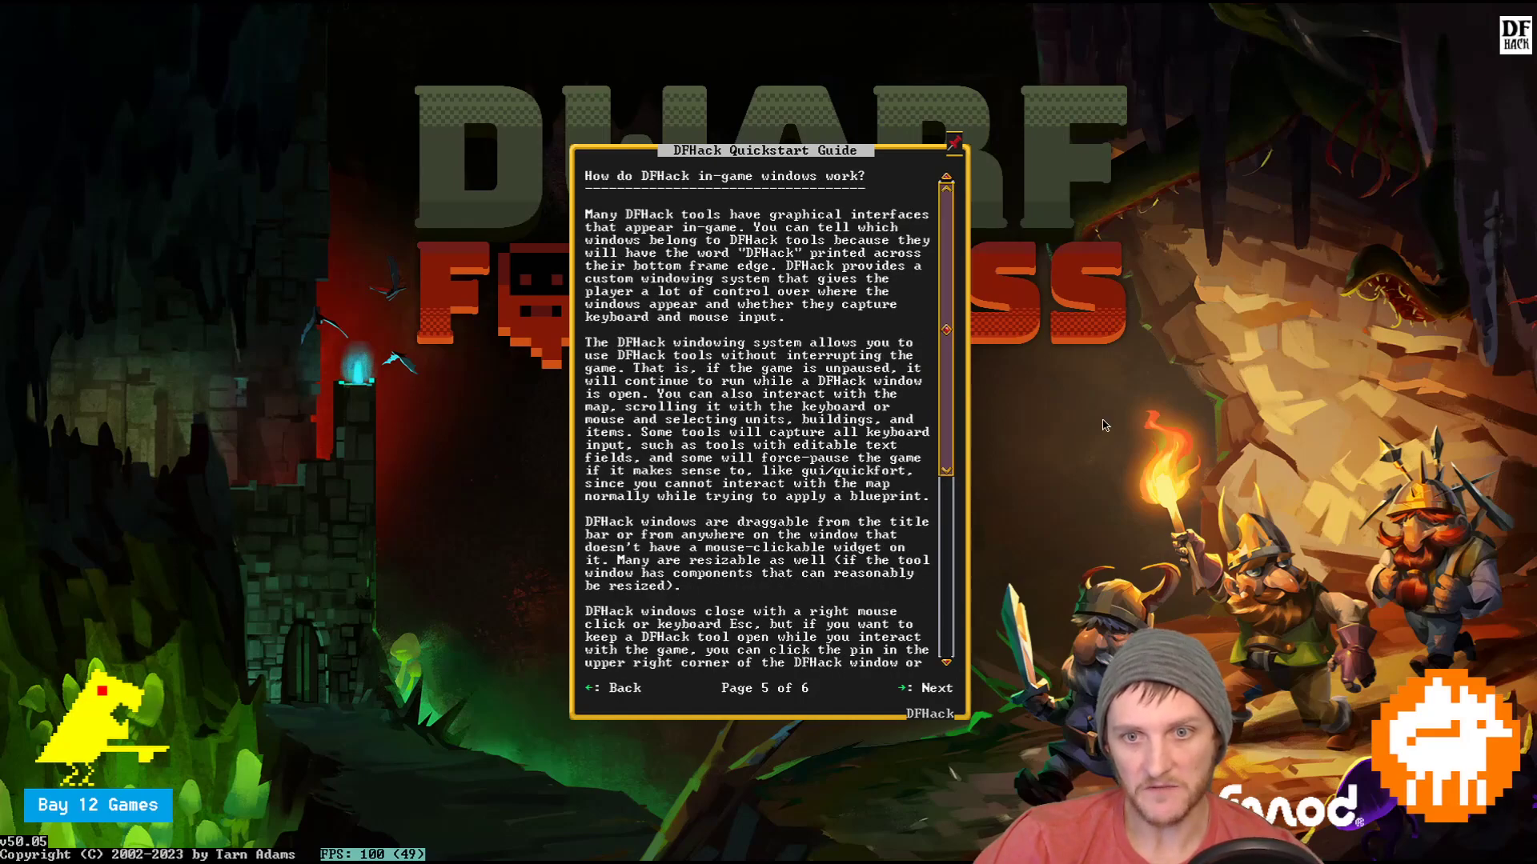
{"action": "key", "text": "Escape"}
{"action": "mouse_move", "coordinate": [1513, 40]}
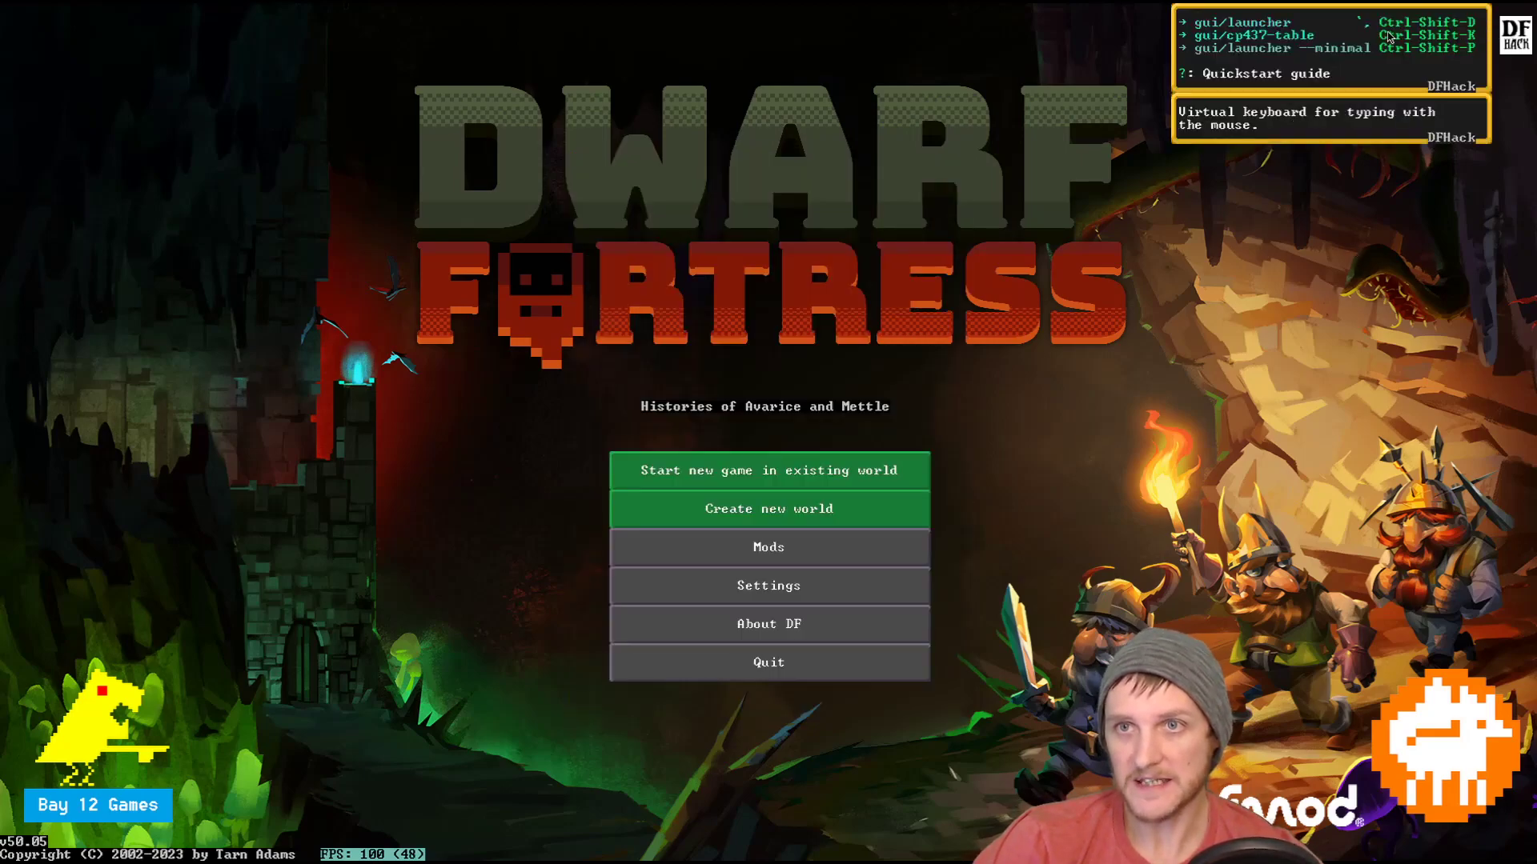
Open the DFHack Launcher, view the autochop help, then clear the command line.
{"action": "left_click", "coordinate": [1243, 26]}
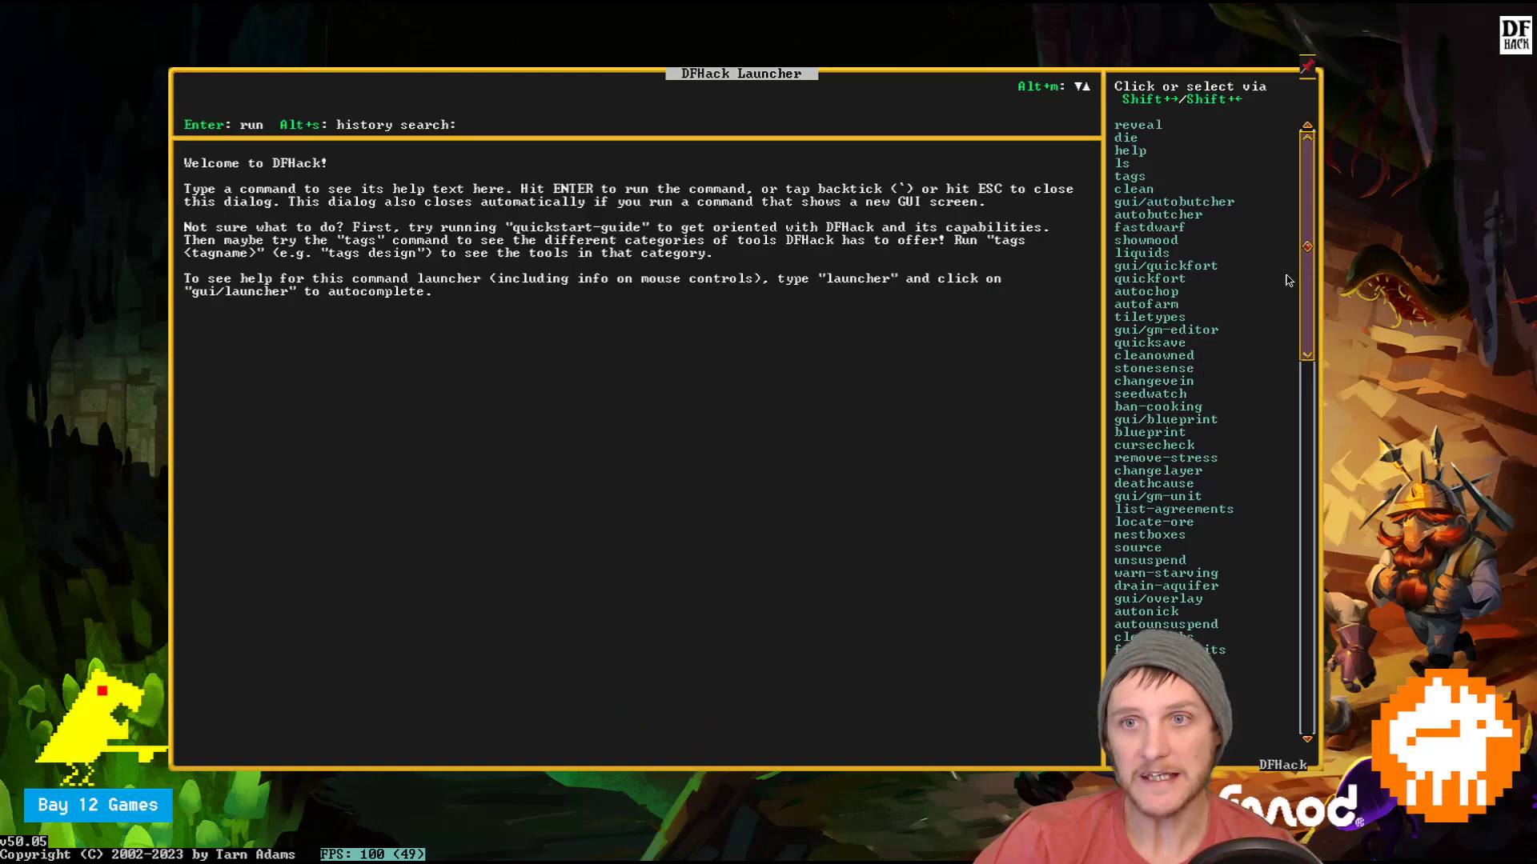
{"action": "left_click", "coordinate": [1155, 294]}
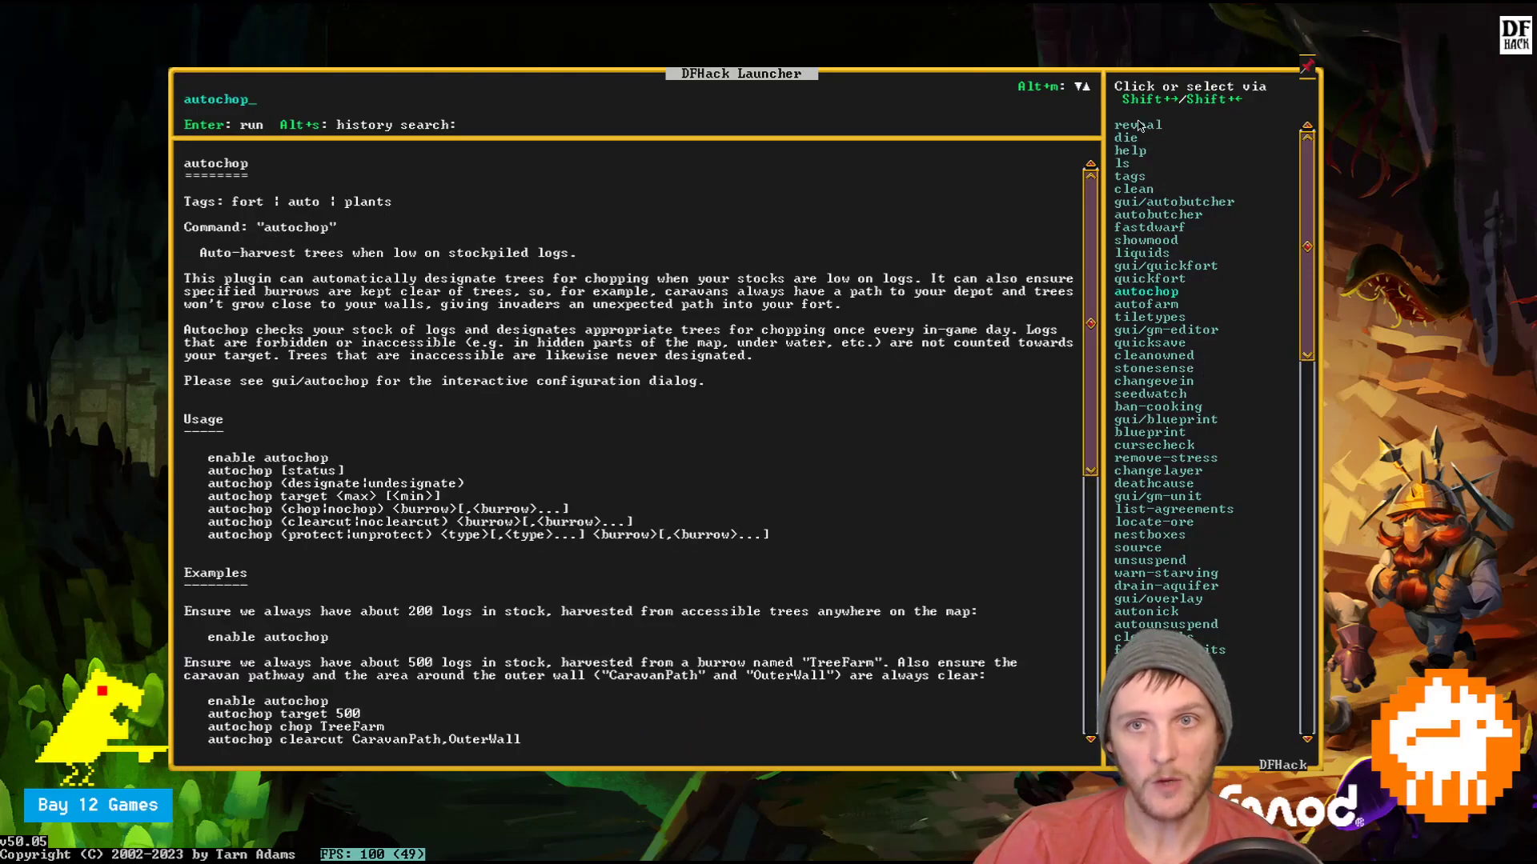
{"action": "key", "text": "BackSpace"}
{"action": "key", "text": "BackSpace"}
{"action": "key", "text": "BackSpace"}
{"action": "key", "text": "BackSpace"}
{"action": "key", "text": "BackSpace"}
{"action": "key", "text": "BackSpace"}
{"action": "key", "text": "BackSpace"}
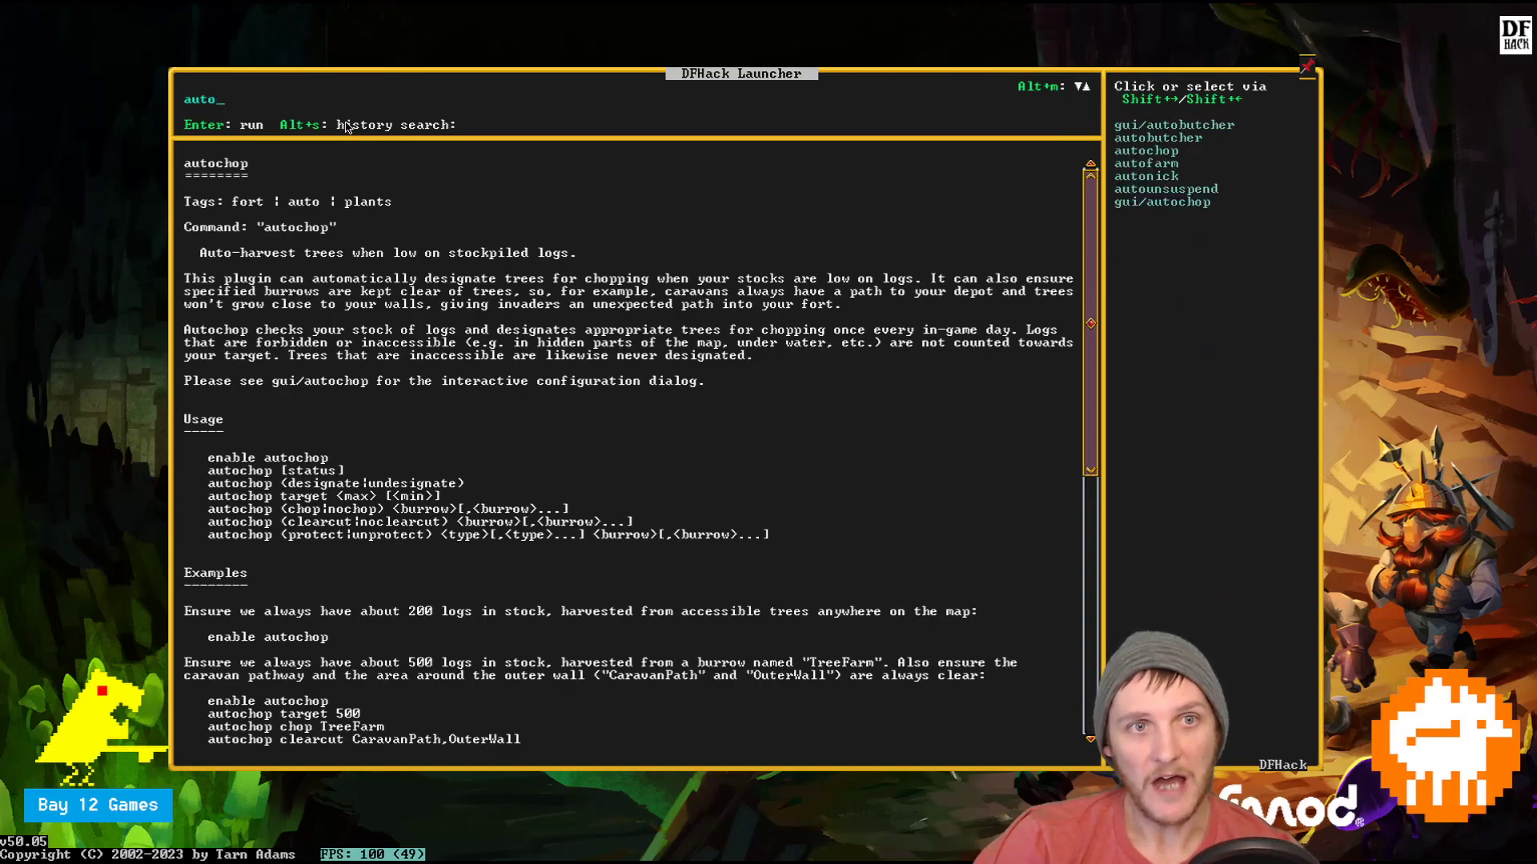
{"action": "key", "text": "BackSpace"}
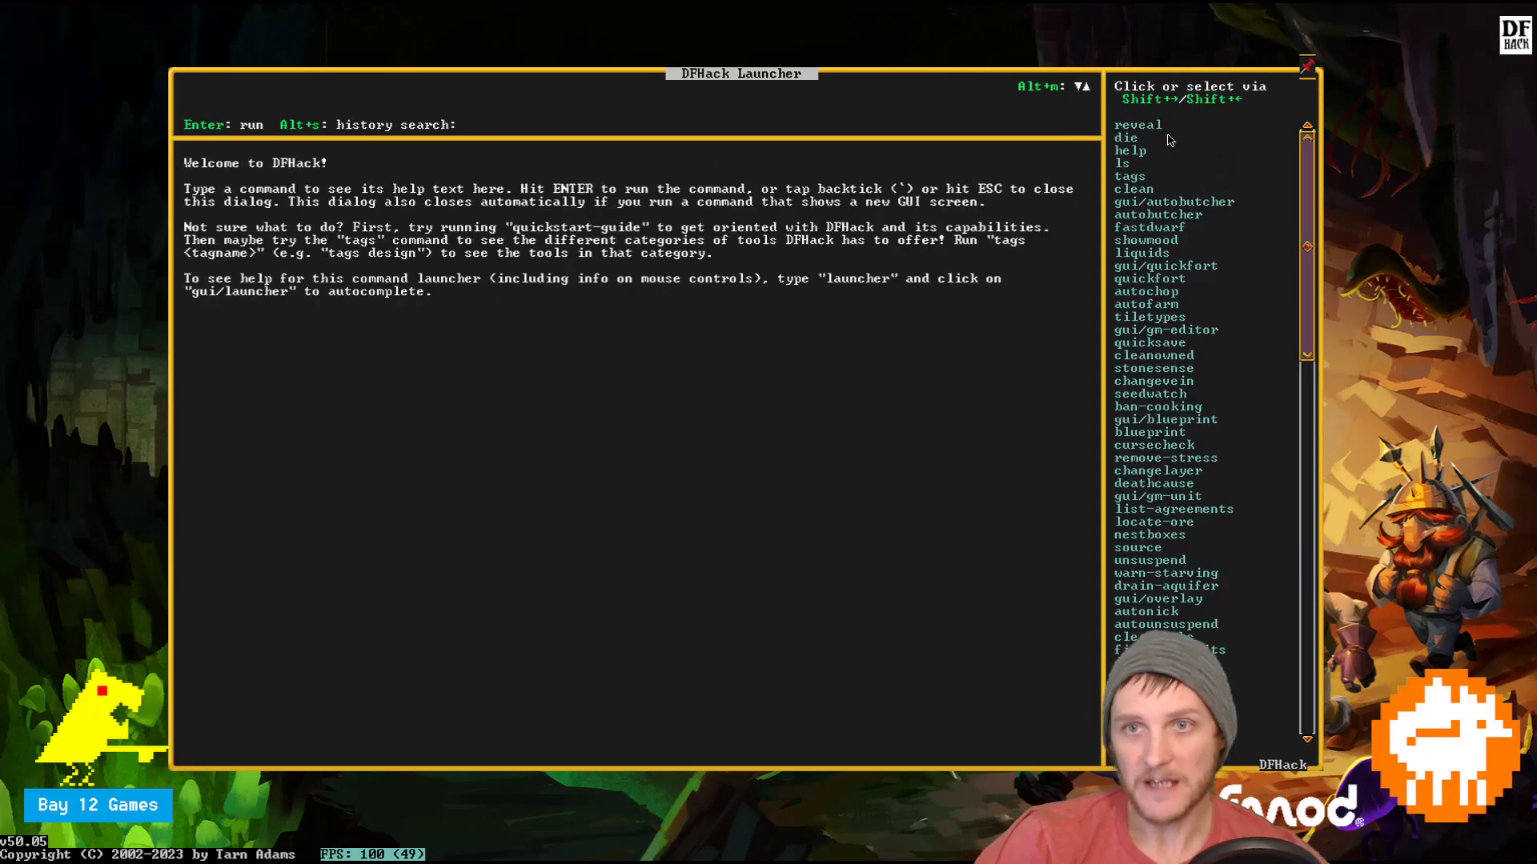
Enter 'gu', pick gui/overlay from the list, and run it.
{"action": "mouse_move", "coordinate": [1520, 48]}
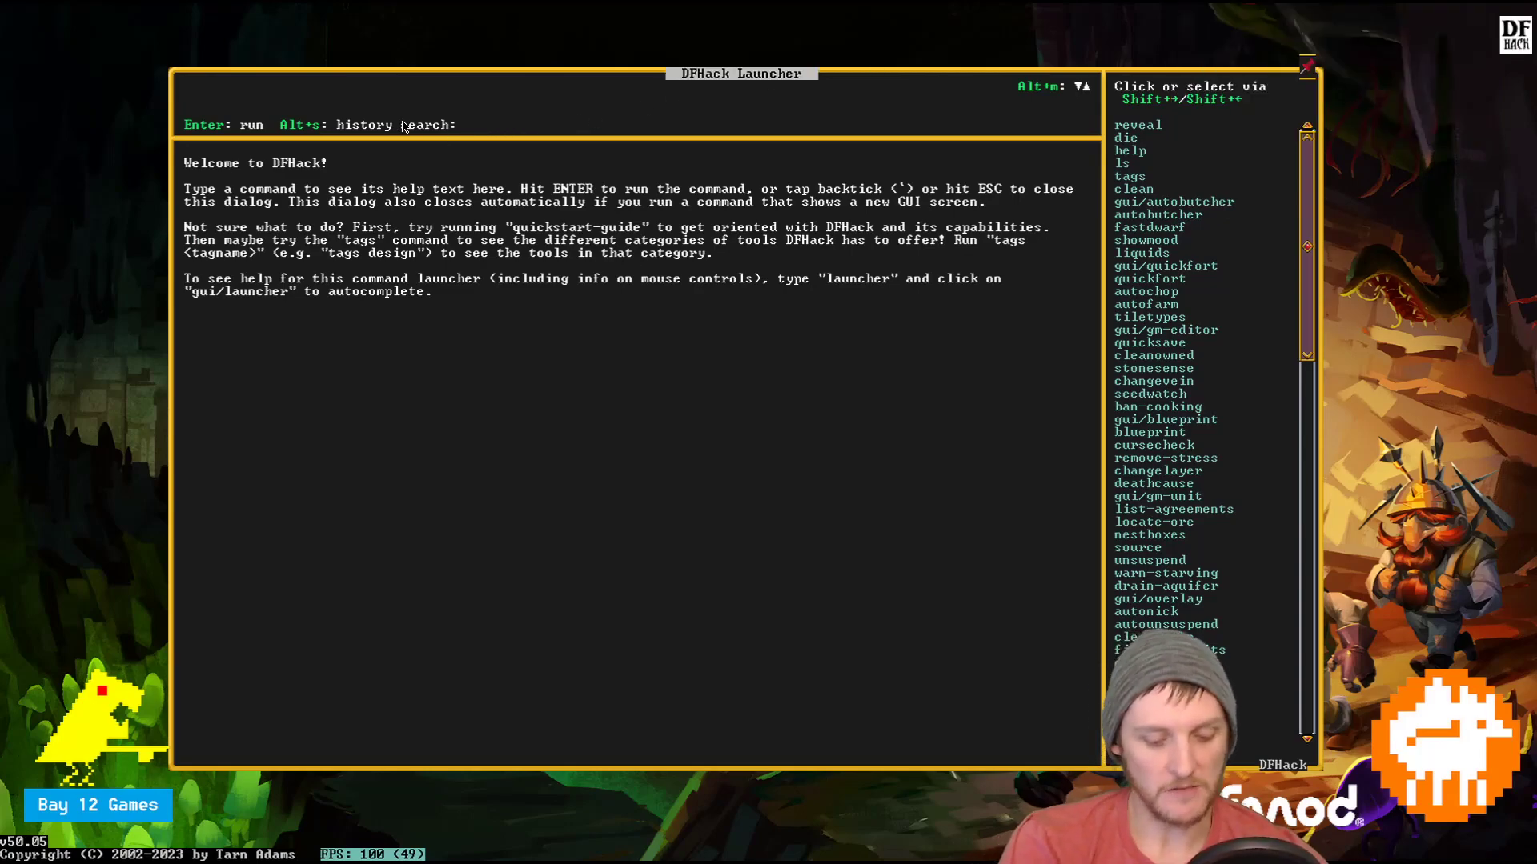
{"action": "type", "text": "gui"}
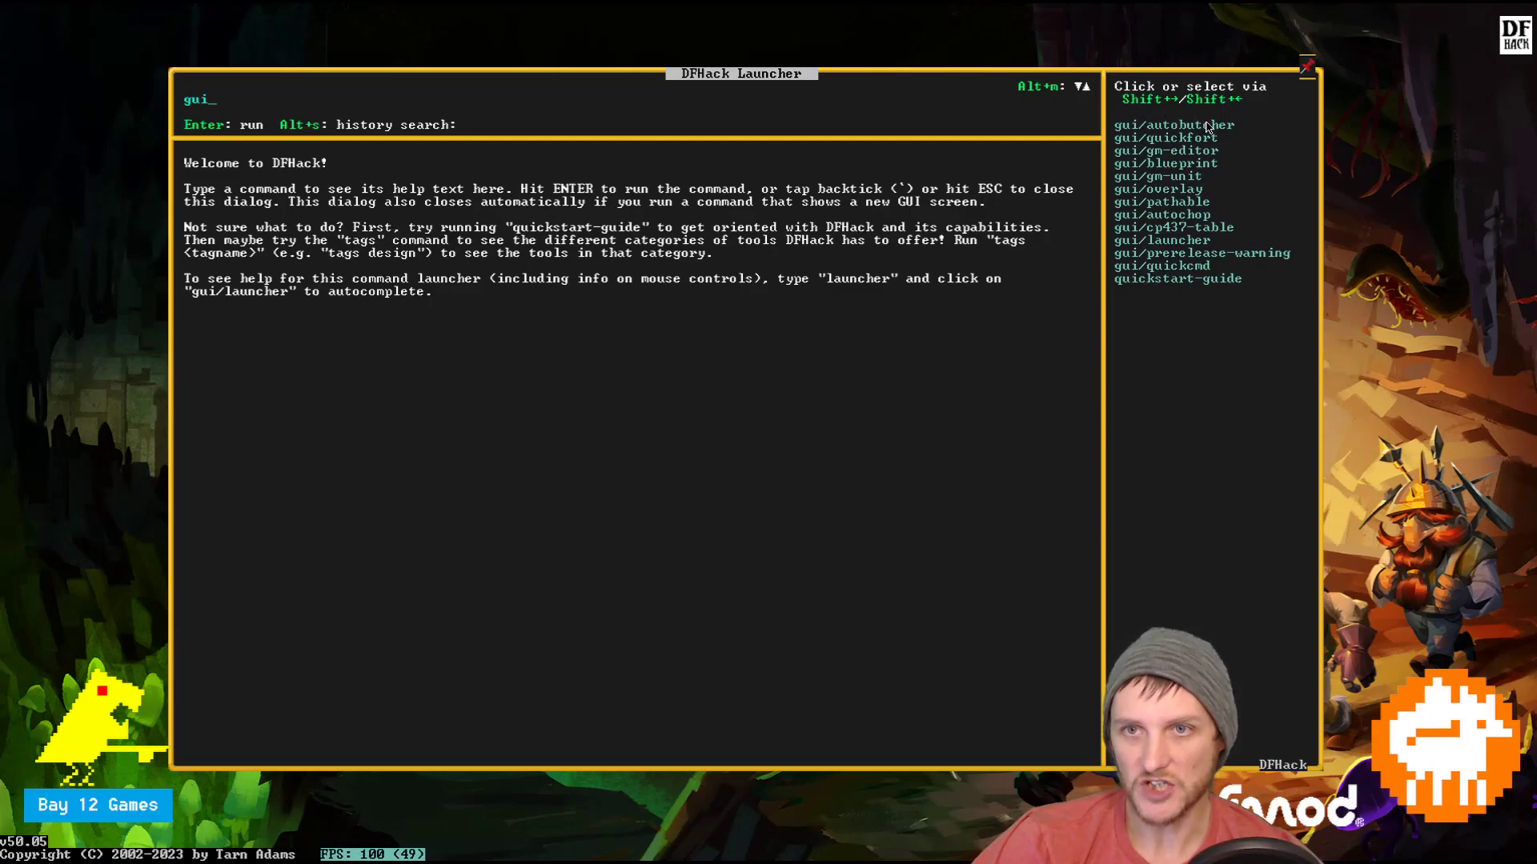
{"action": "left_click", "coordinate": [1180, 194]}
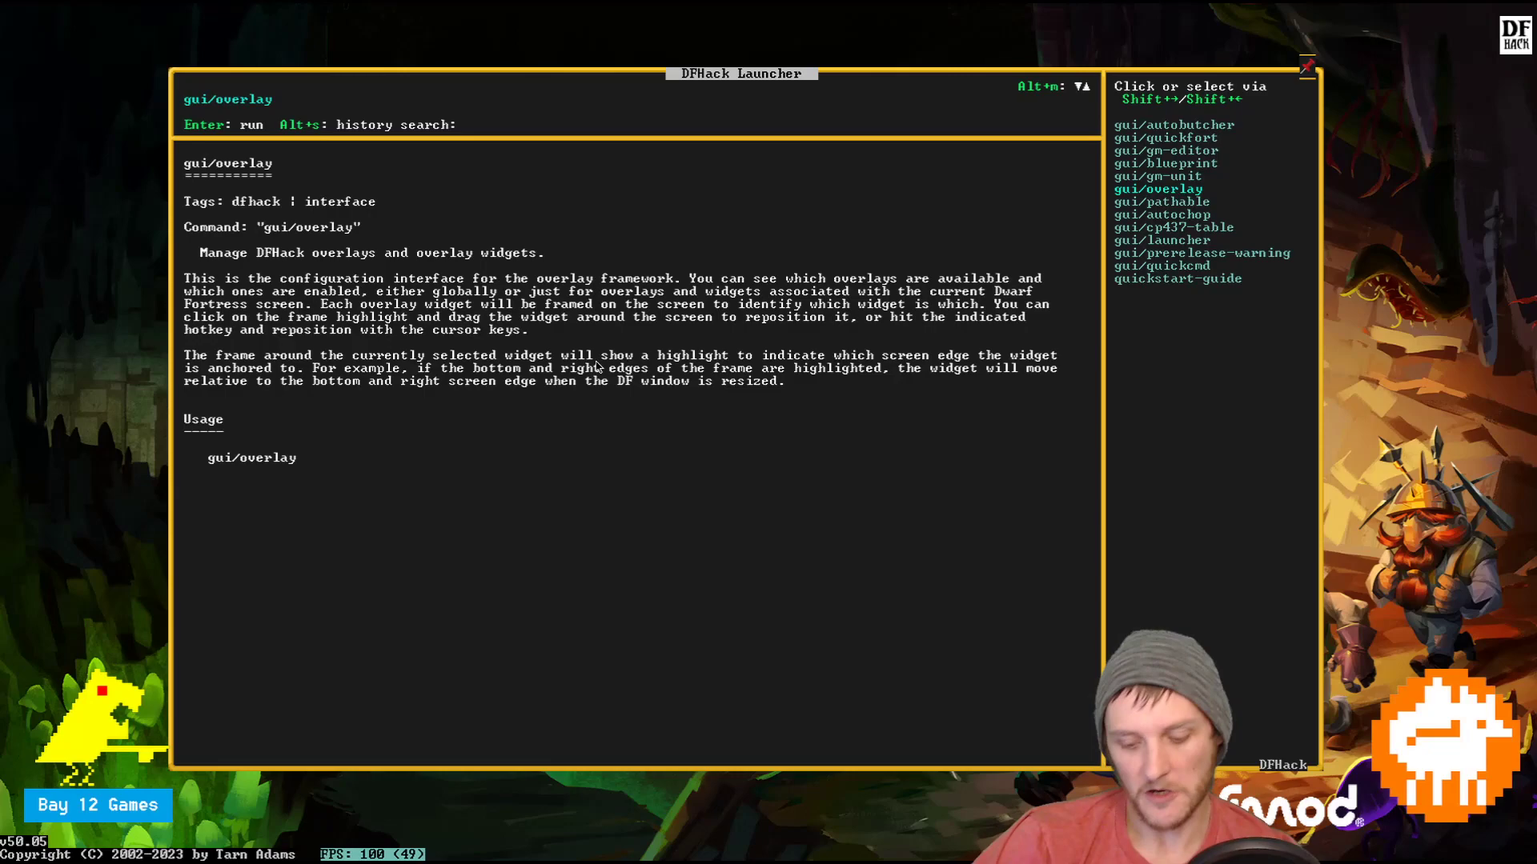
{"action": "key", "text": "Return"}
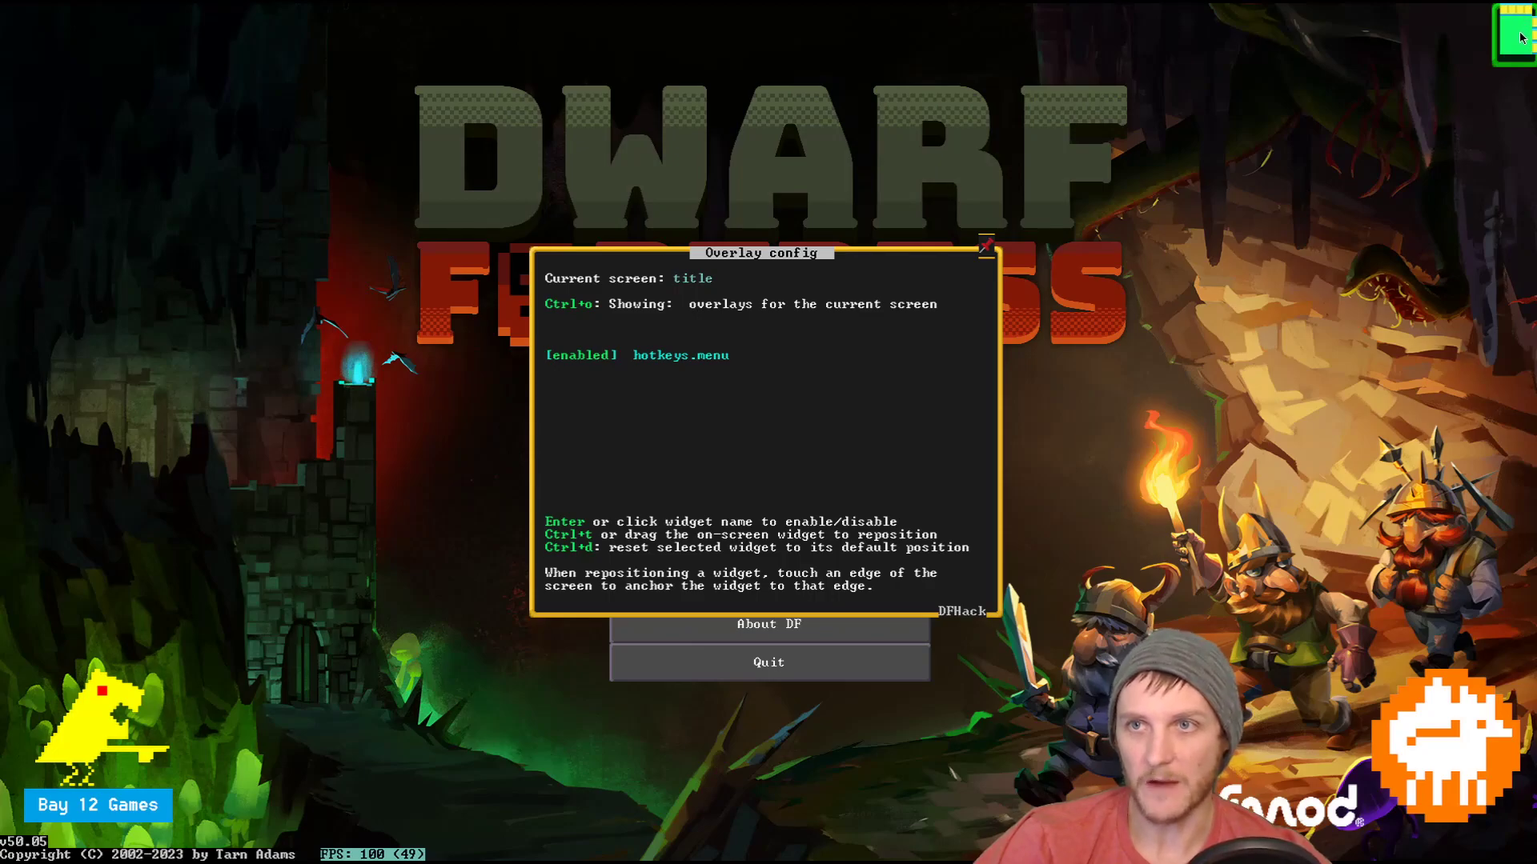
Drag the DFHack logo widget flush to the top edge, then close the Overlay config.
{"action": "left_click_drag", "start_coordinate": [1521, 36], "coordinate": [1529, 30]}
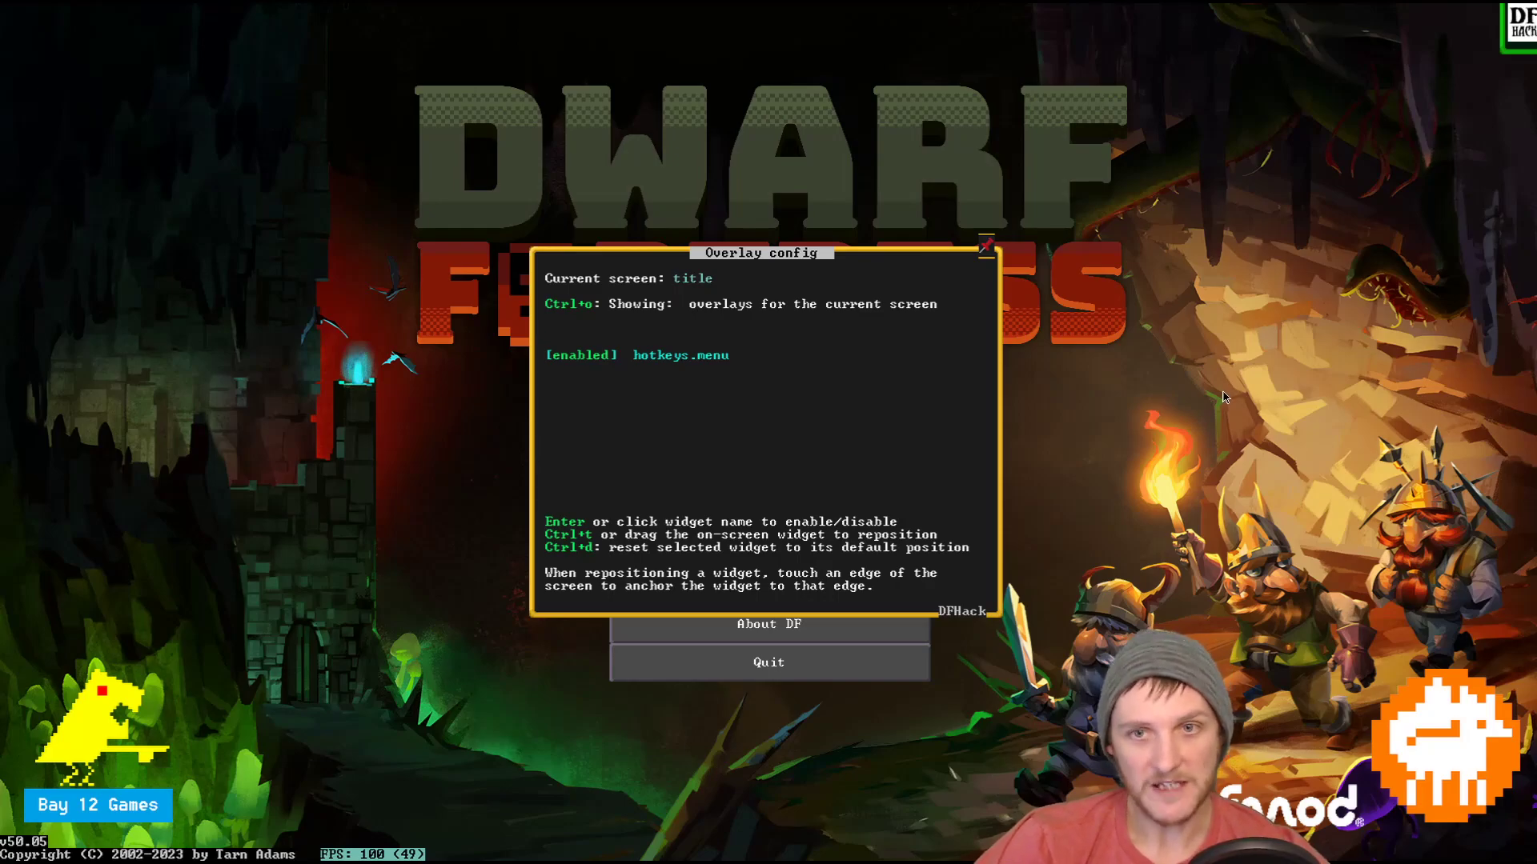
{"action": "key", "text": "Escape"}
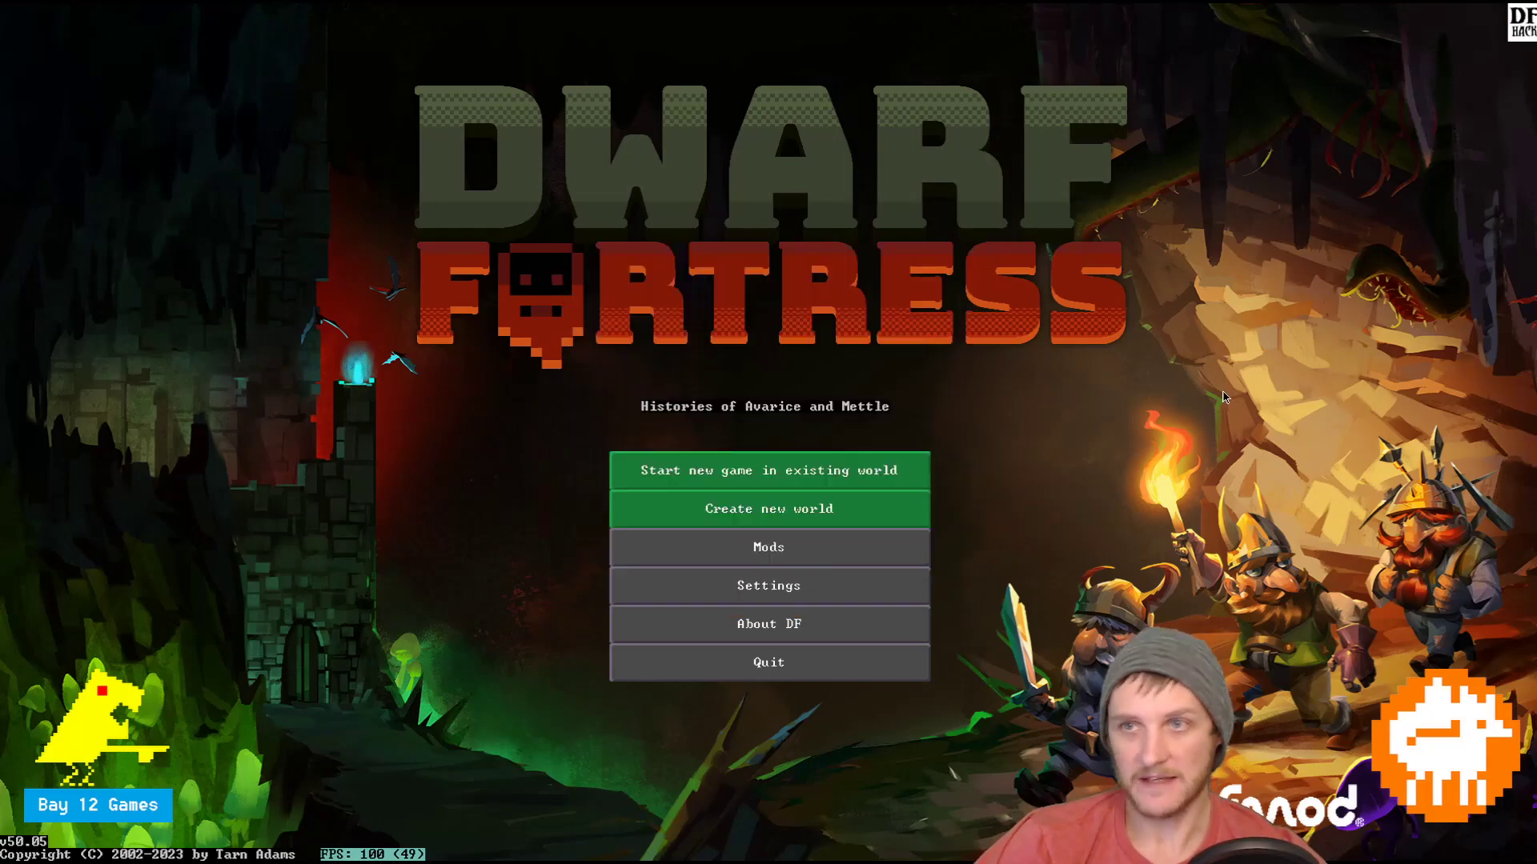
Launch gui/launcher from the logo menu and page the Quickstart Guide forward to page 6.
{"action": "left_click", "coordinate": [1520, 21]}
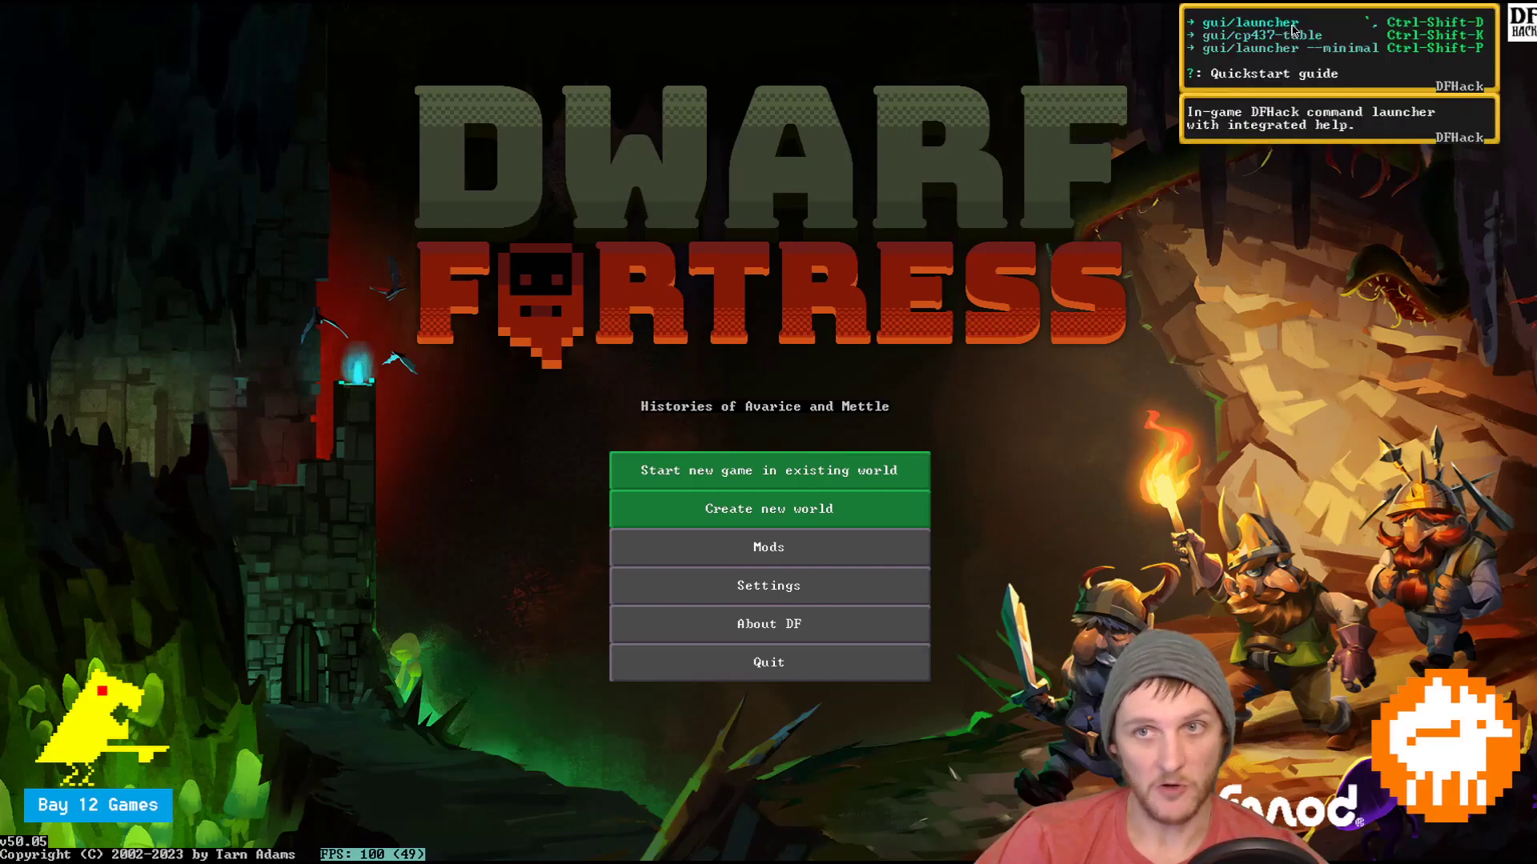
{"action": "left_click", "coordinate": [1248, 24]}
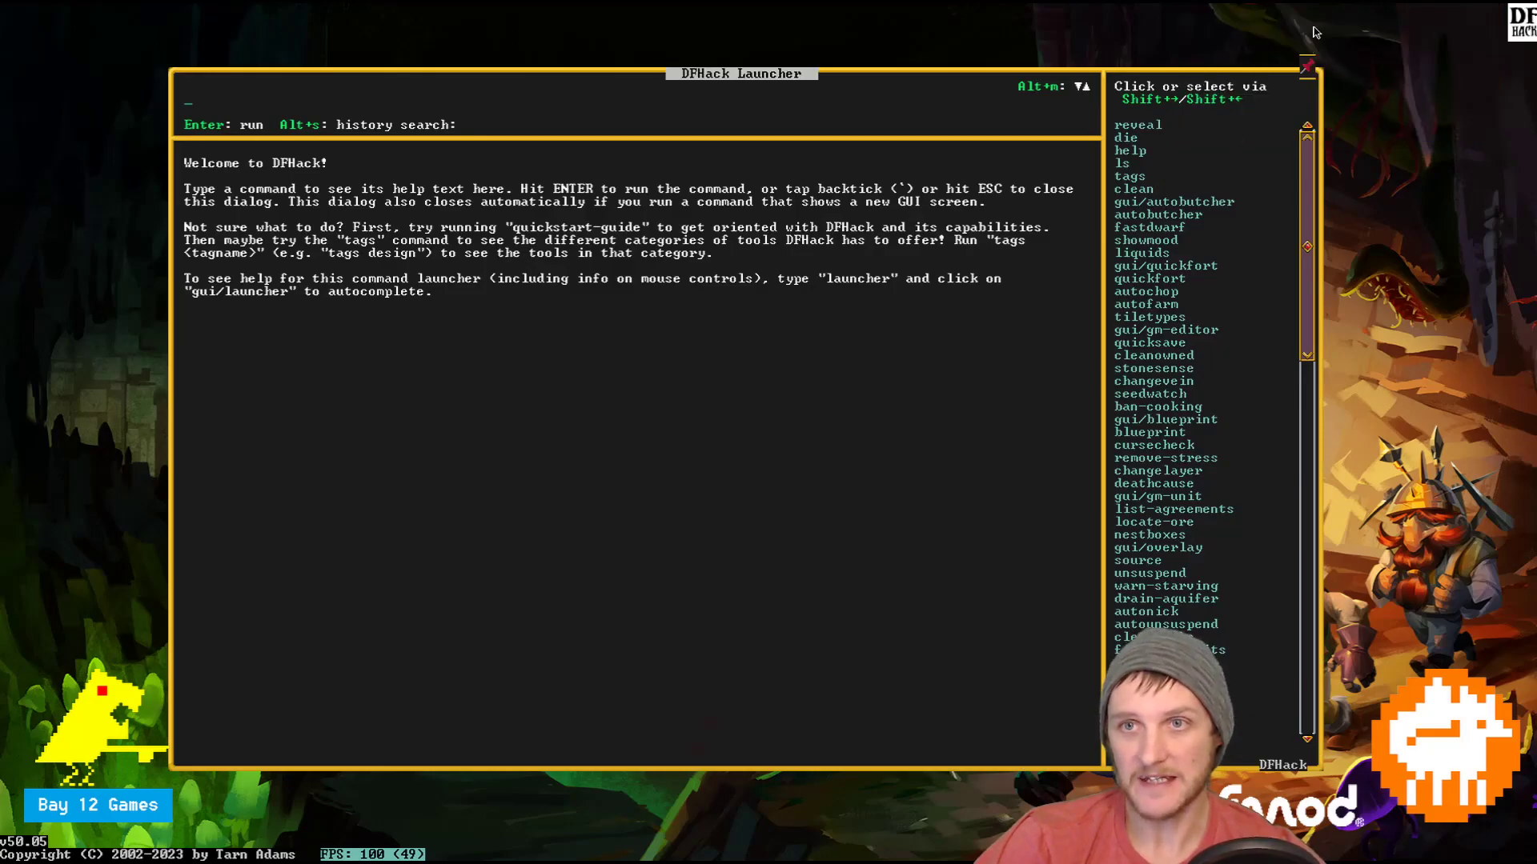
{"action": "left_click", "coordinate": [1323, 74]}
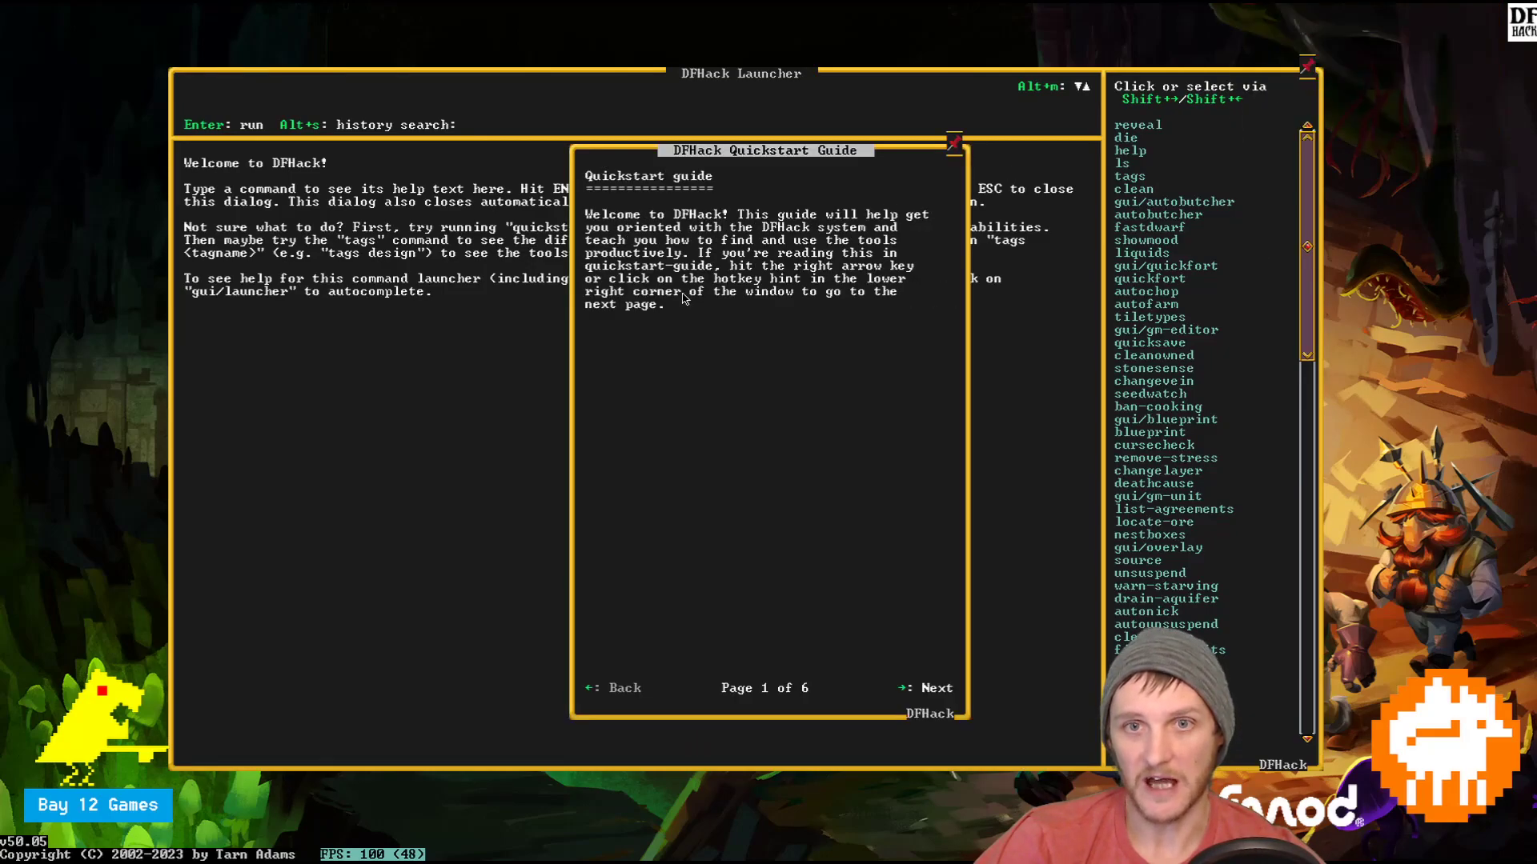
{"action": "left_click", "coordinate": [928, 690]}
{"action": "left_click", "coordinate": [929, 690]}
{"action": "left_click", "coordinate": [928, 690]}
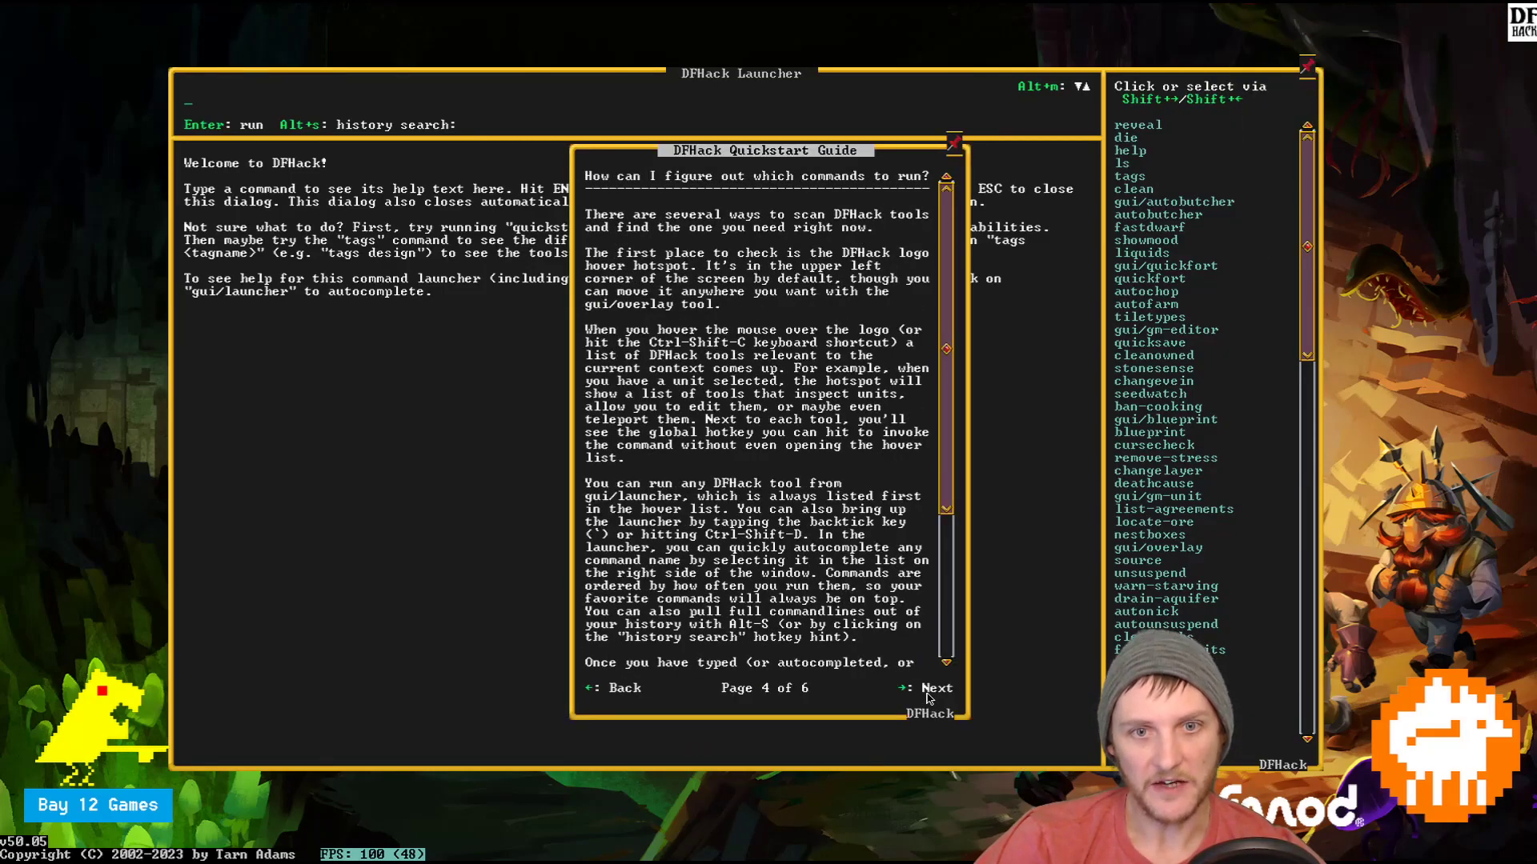
{"action": "left_click", "coordinate": [929, 690]}
{"action": "left_click", "coordinate": [928, 693]}
Go back to guide page 5, return to page 6, then close the guide.
{"action": "scroll", "coordinate": [956, 396], "scroll_direction": "down", "scroll_amount": 4}
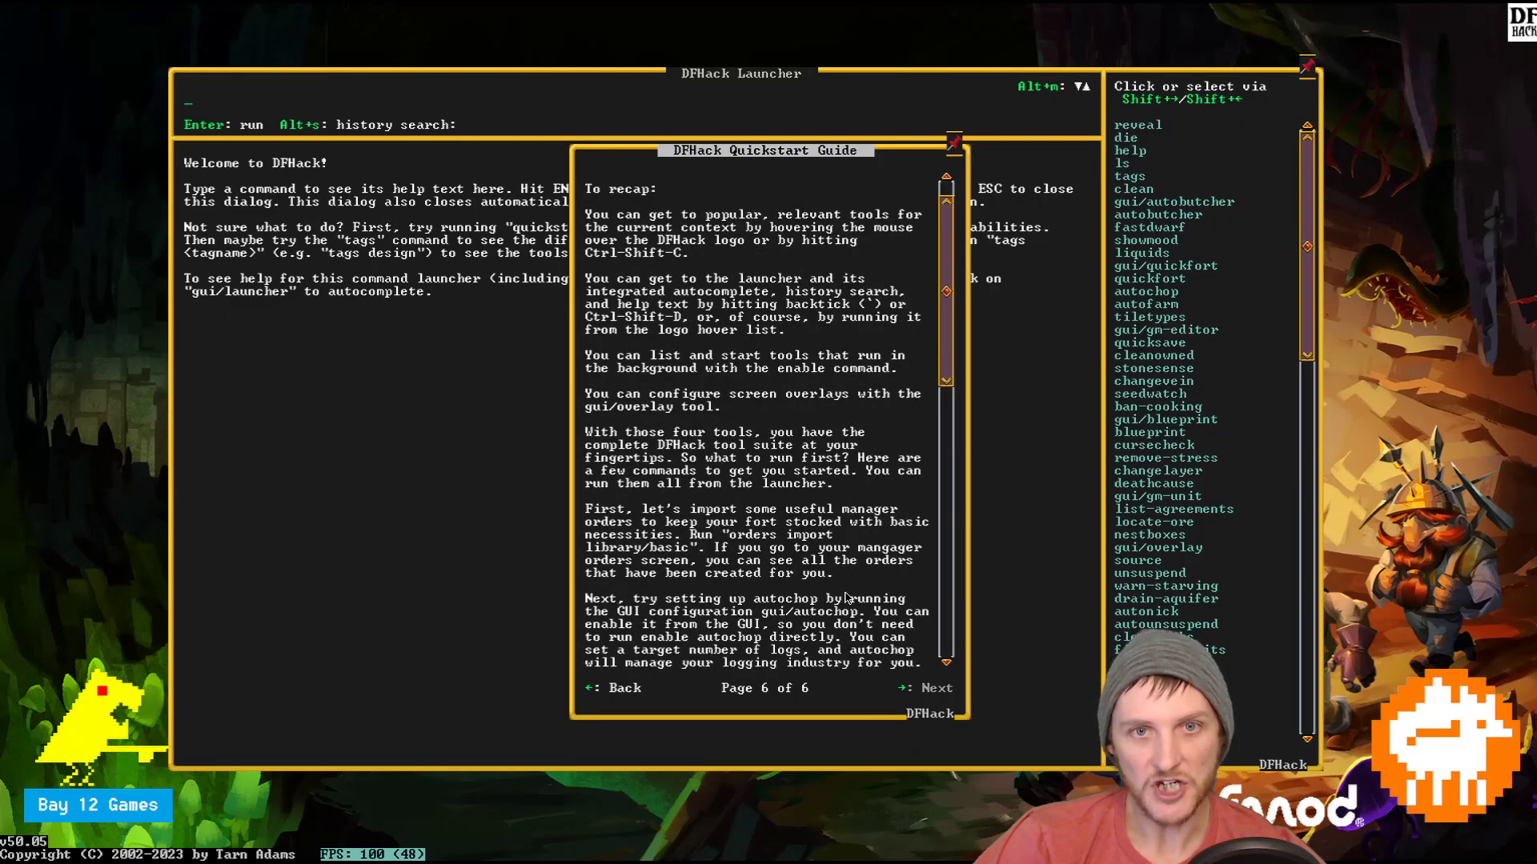
{"action": "scroll", "coordinate": [946, 358], "scroll_direction": "down", "scroll_amount": 5}
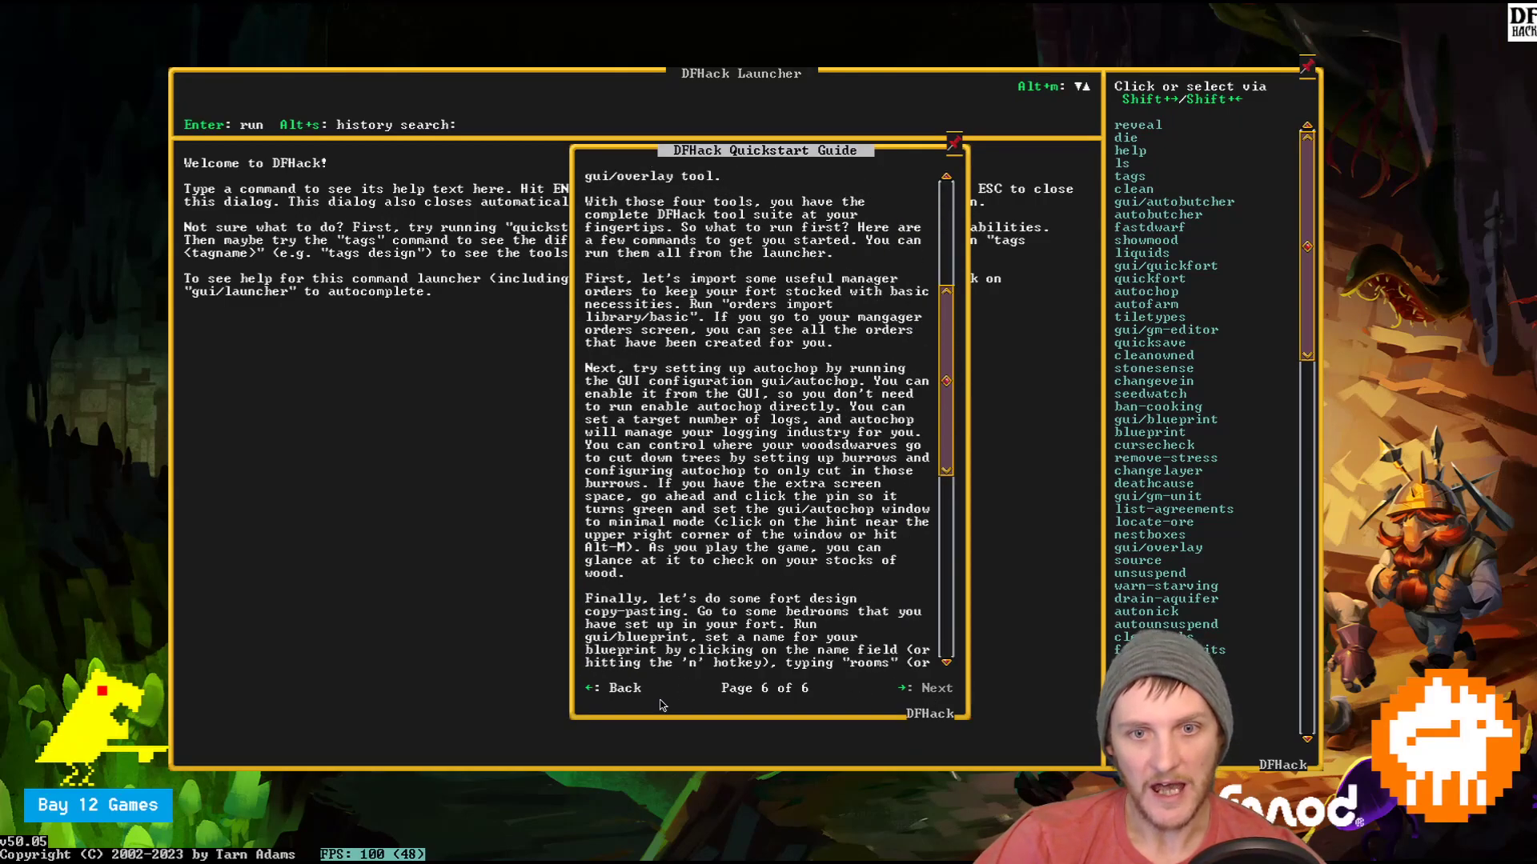
{"action": "left_click", "coordinate": [618, 690]}
{"action": "left_click_drag", "start_coordinate": [942, 374], "coordinate": [964, 597]}
{"action": "left_click", "coordinate": [934, 689]}
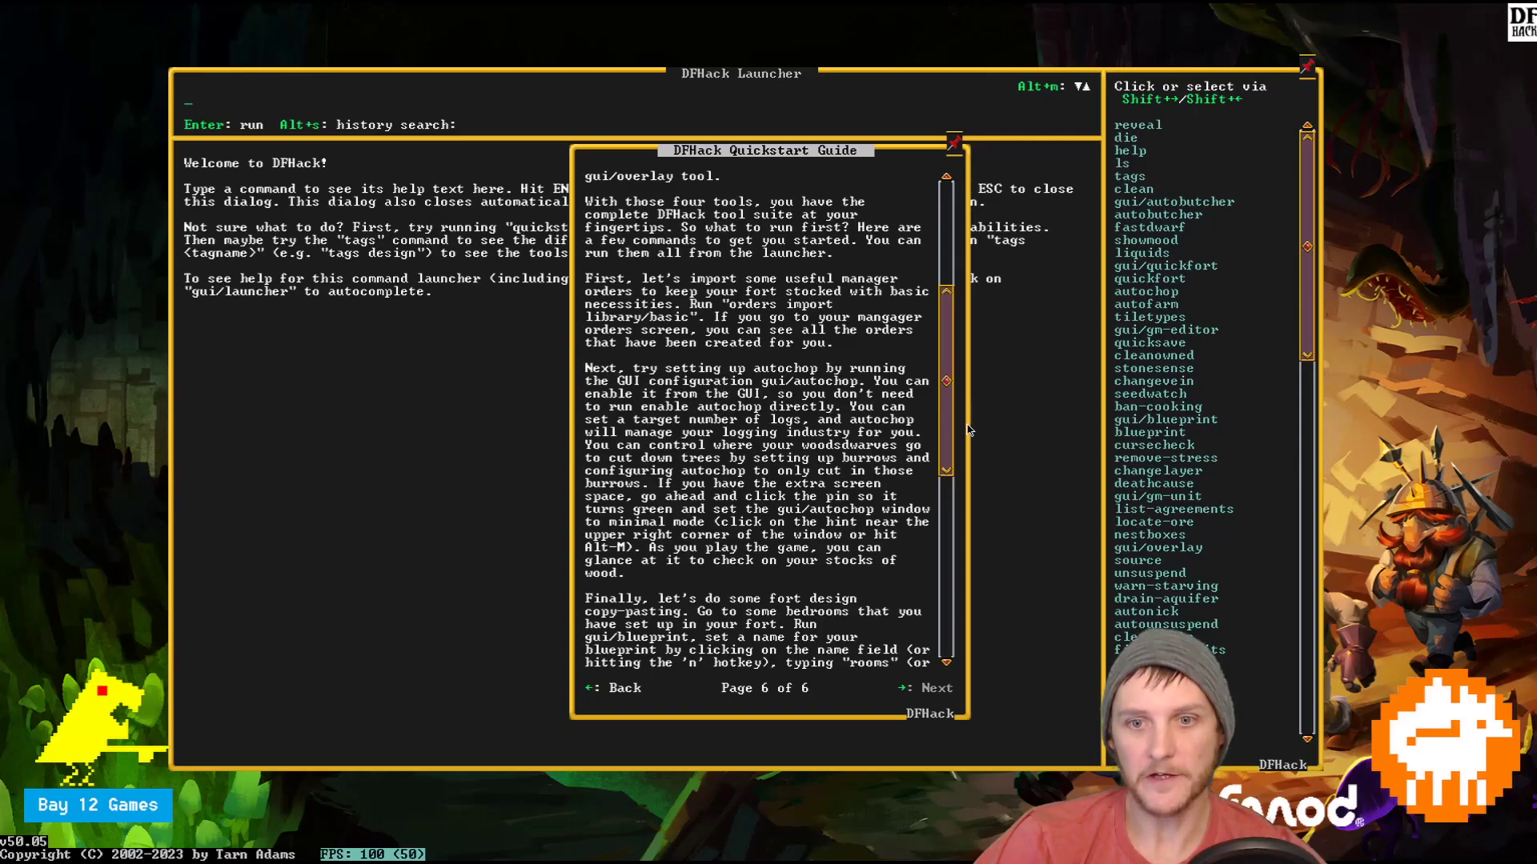
{"action": "right_click", "coordinate": [1035, 322]}
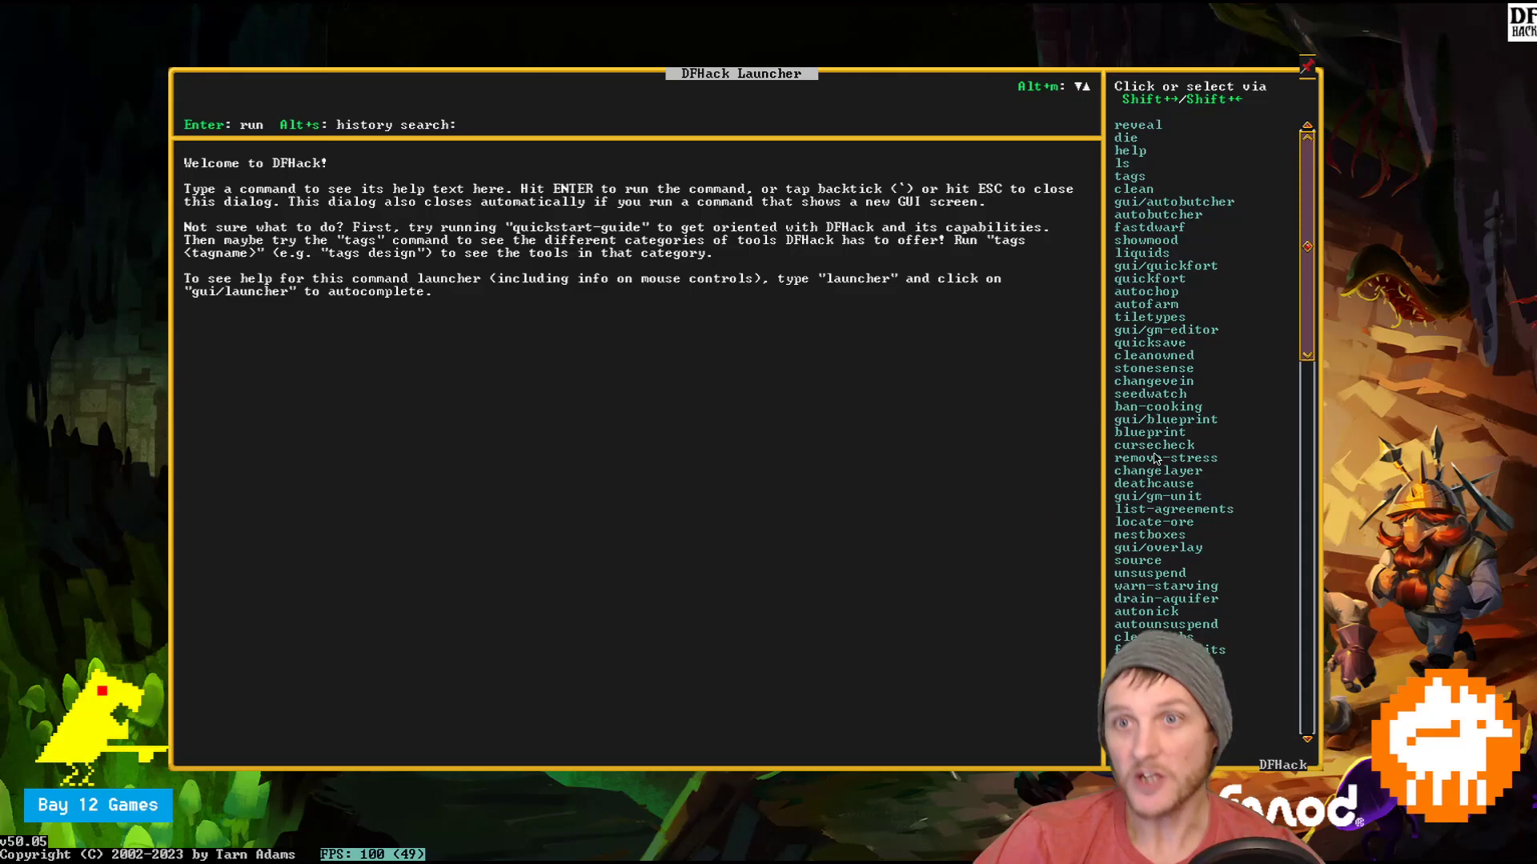
Shrink the launcher, move it to the top-left corner, make it taller, then close it.
{"action": "left_click_drag", "start_coordinate": [1322, 771], "coordinate": [1073, 588]}
{"action": "left_click_drag", "start_coordinate": [801, 294], "coordinate": [670, 223]}
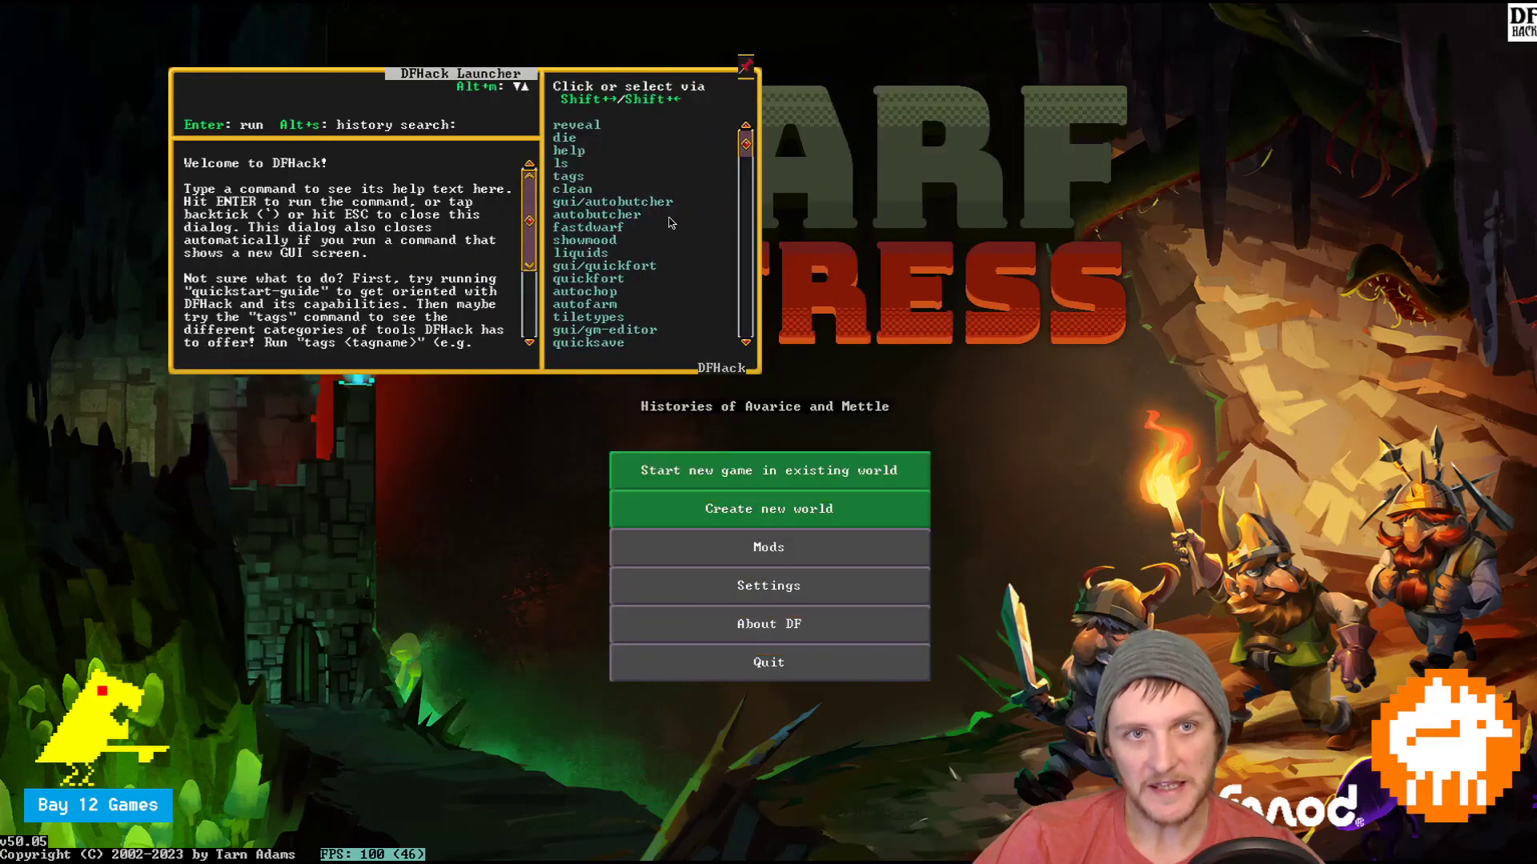
{"action": "left_click_drag", "start_coordinate": [554, 76], "coordinate": [366, 11]}
{"action": "left_click_drag", "start_coordinate": [594, 317], "coordinate": [592, 640]}
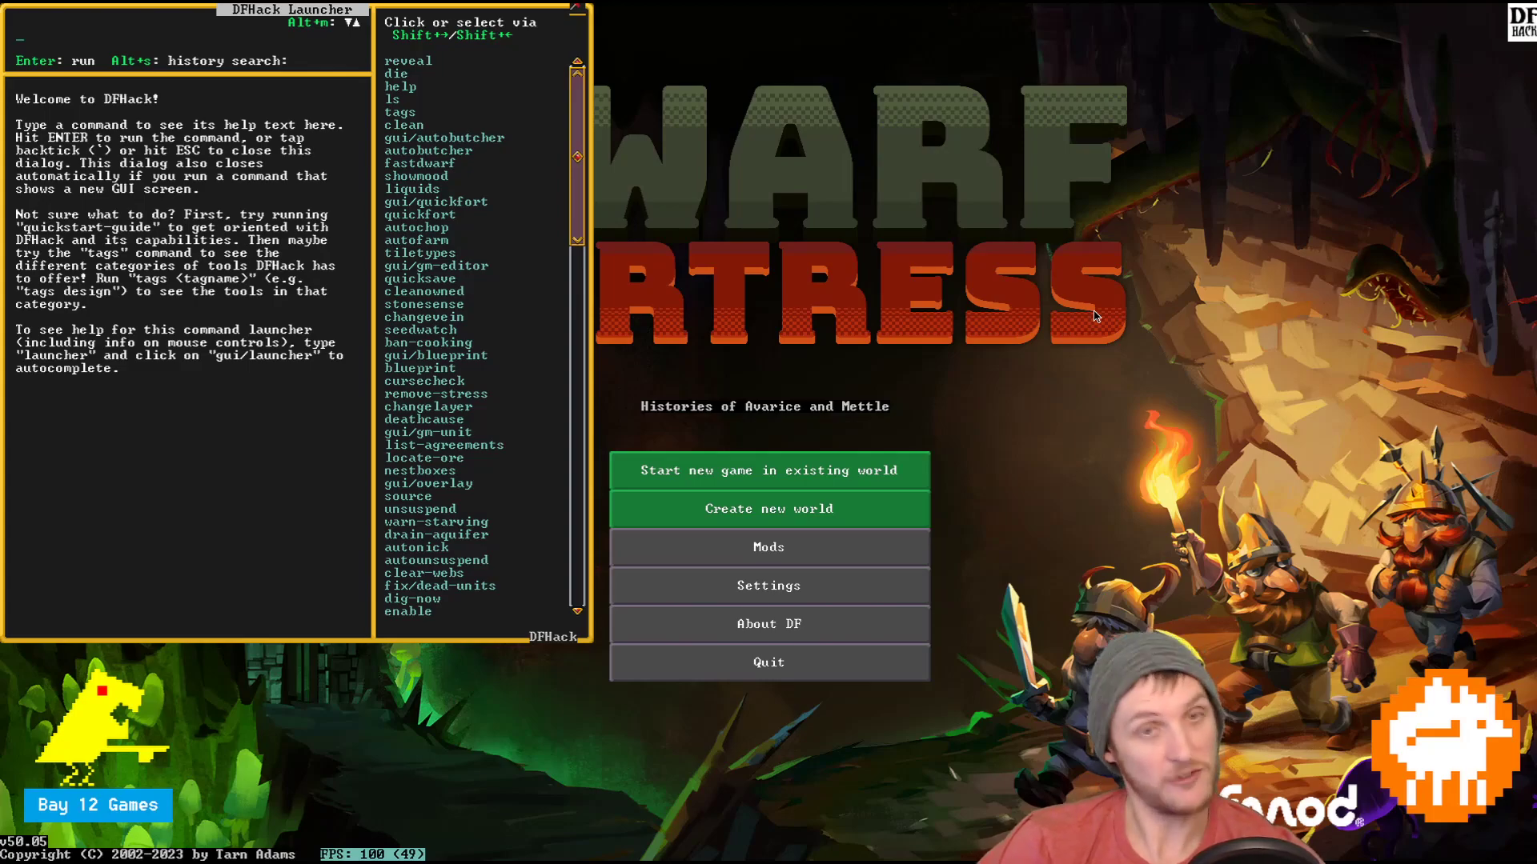
{"action": "key", "text": "Escape"}
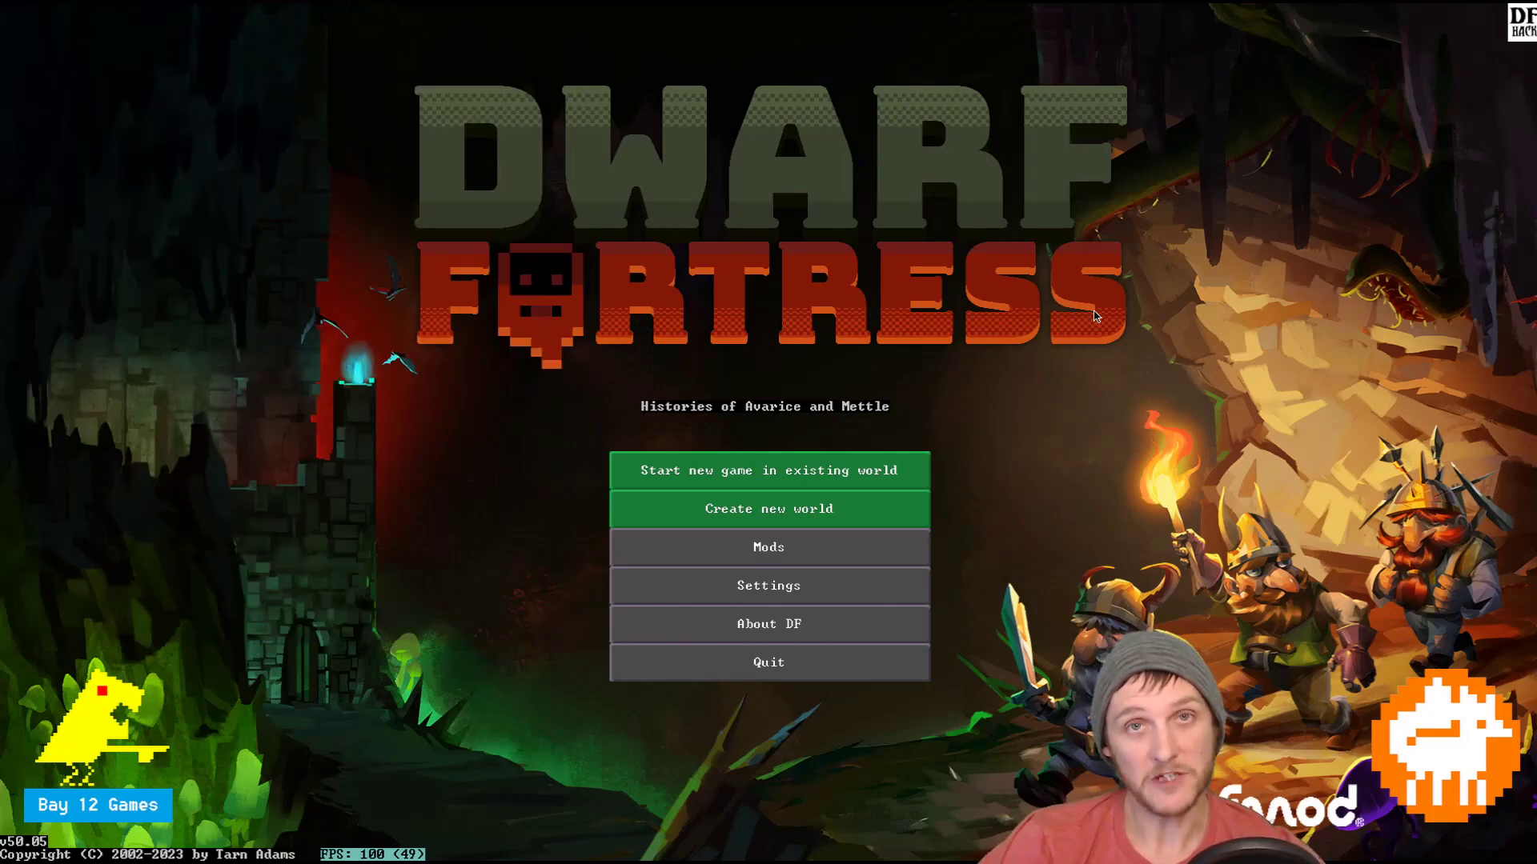